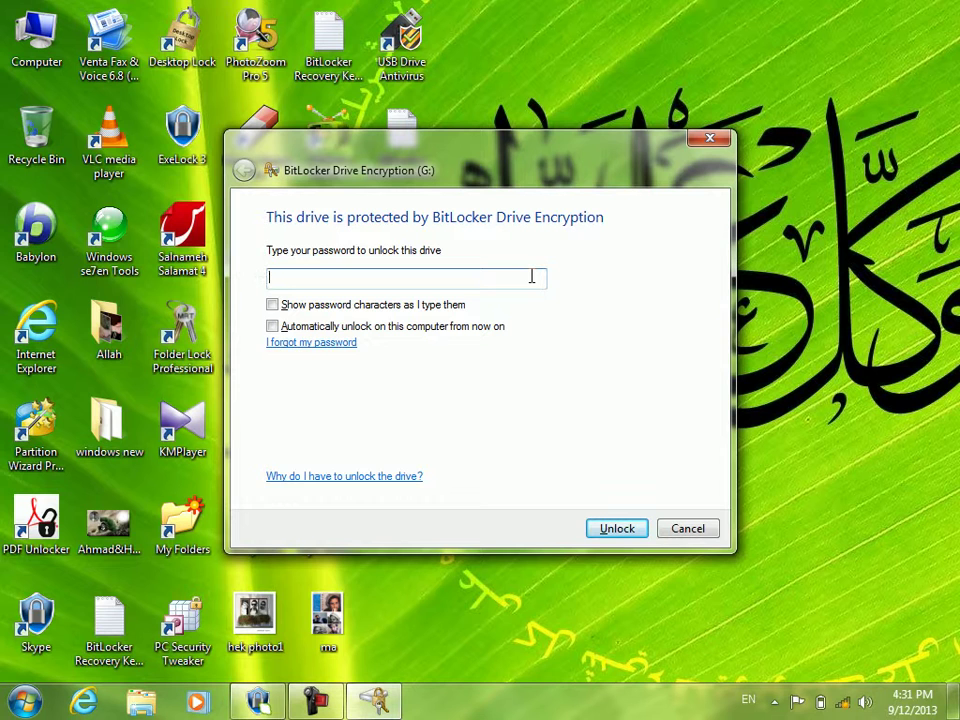
Unlock the BitLocker-protected drive G with the drive password and open the SOFTWARE (G:) drive.
type("••••••")
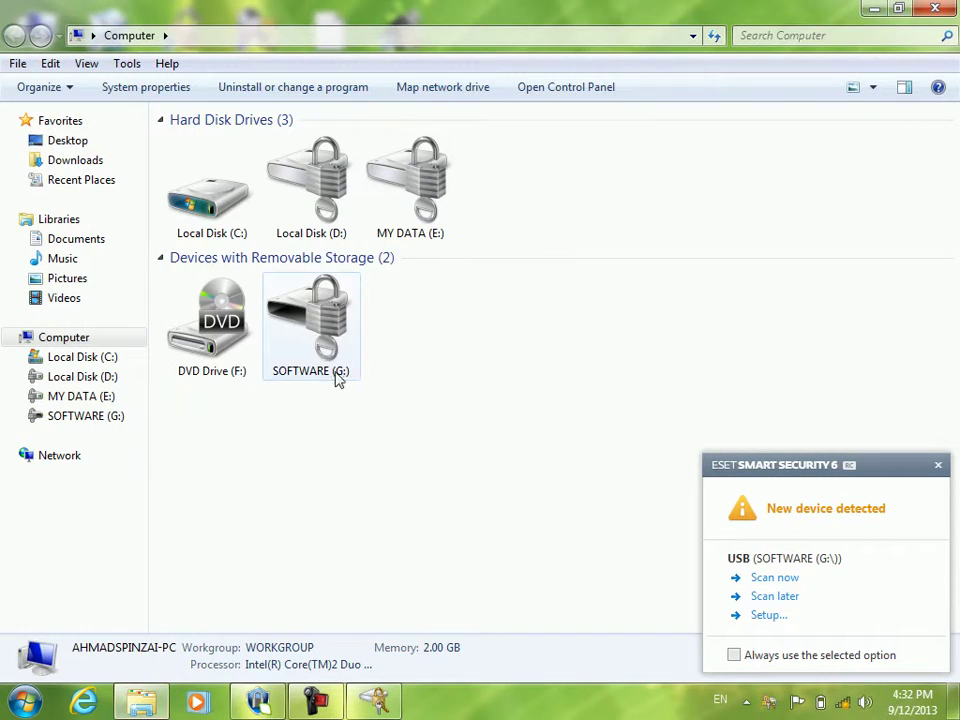
double_click(335, 362)
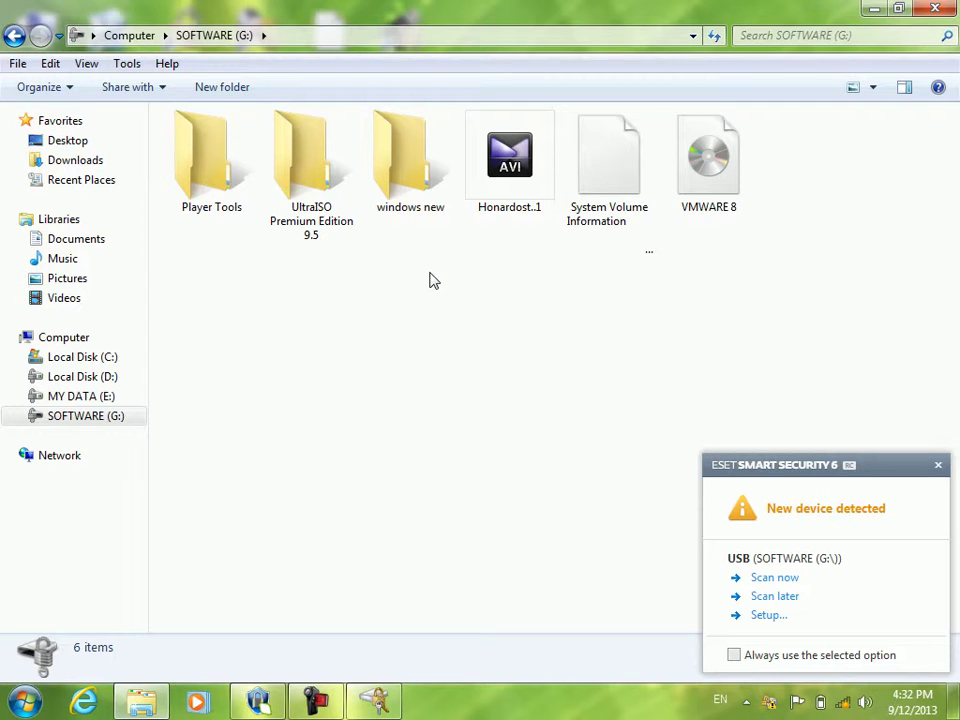
Install UltraISO by running Setup from the UltraISO Premium Edition 9.5 folder, and dismiss the ESET new-device notification.
double_click(316, 208)
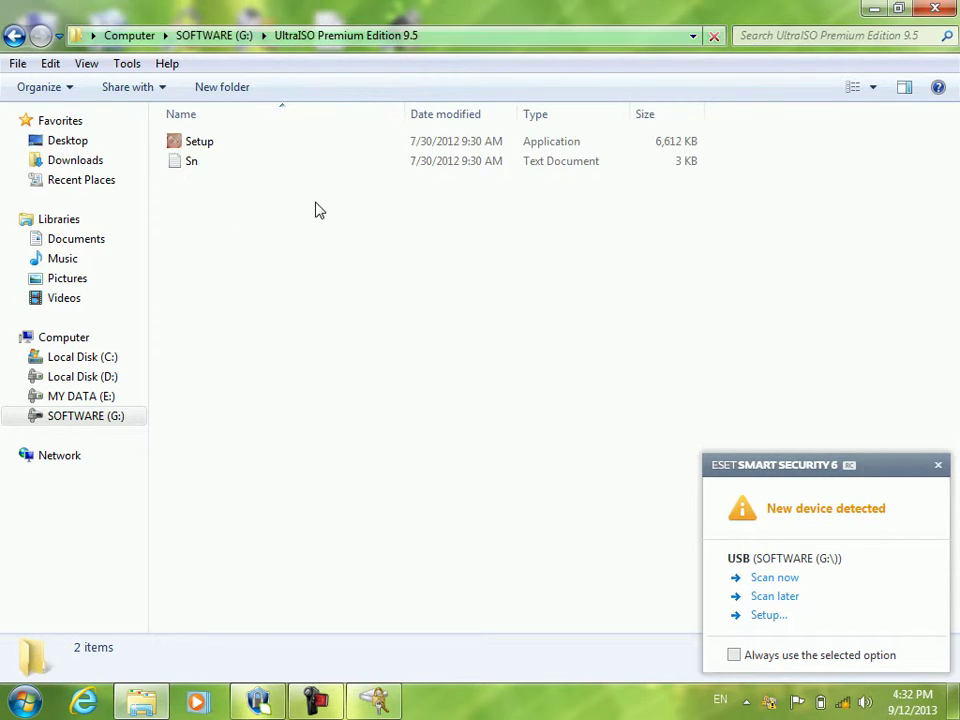
left_click(215, 141)
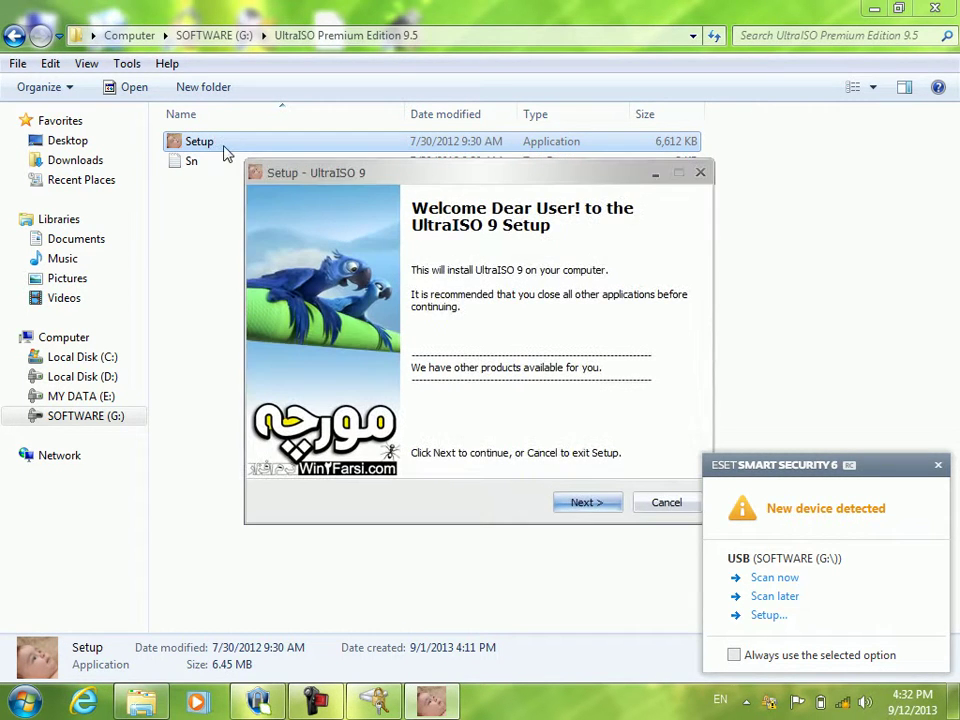
key("Return")
key("Return")
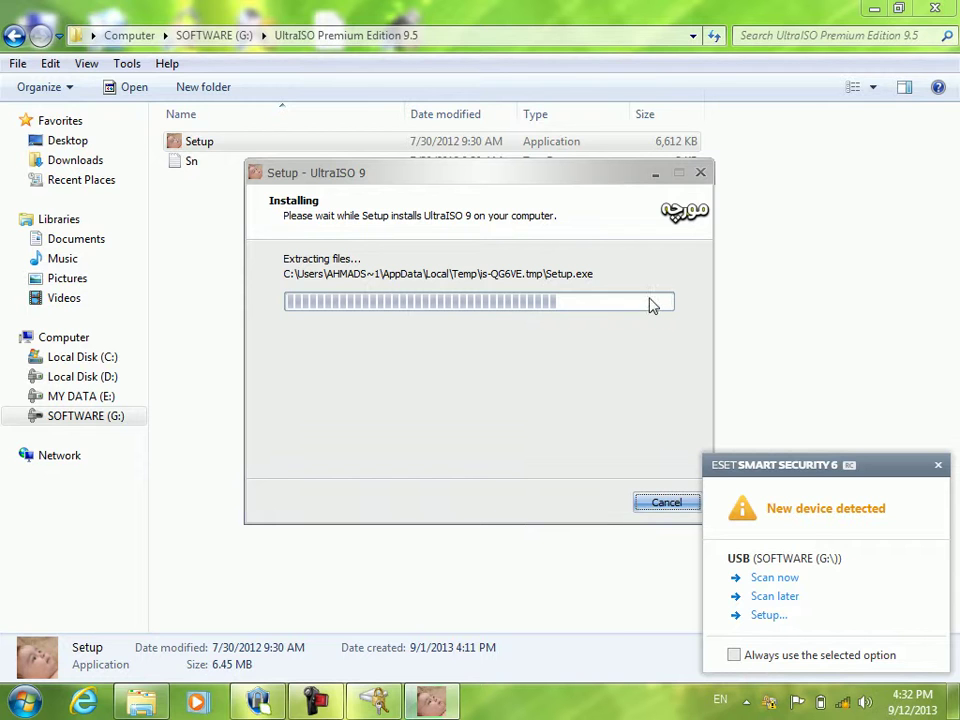
left_click(938, 465)
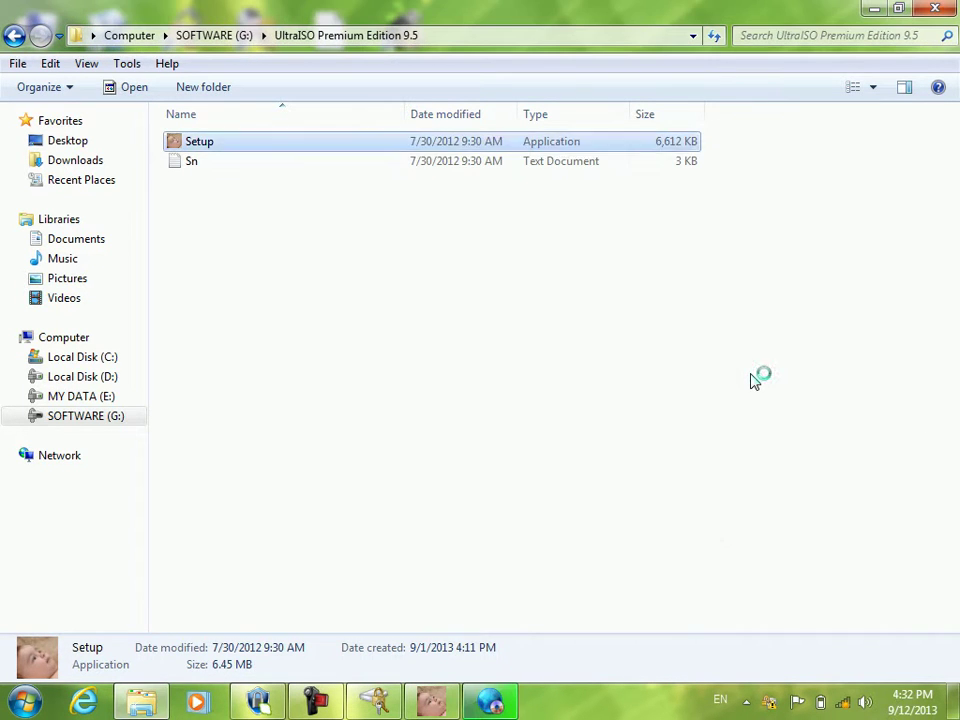
right_click(758, 377)
left_click(782, 456)
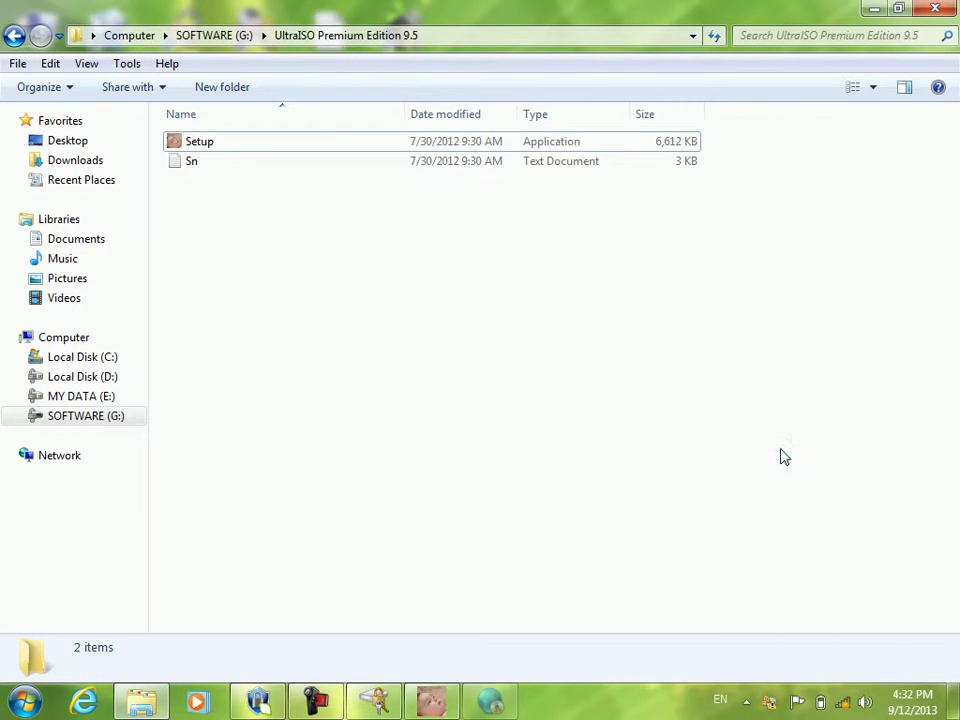
Return to the root of SOFTWARE (G:), minimize its window and move the BitLocker encryption dialog off the desktop icons.
key("BackSpace")
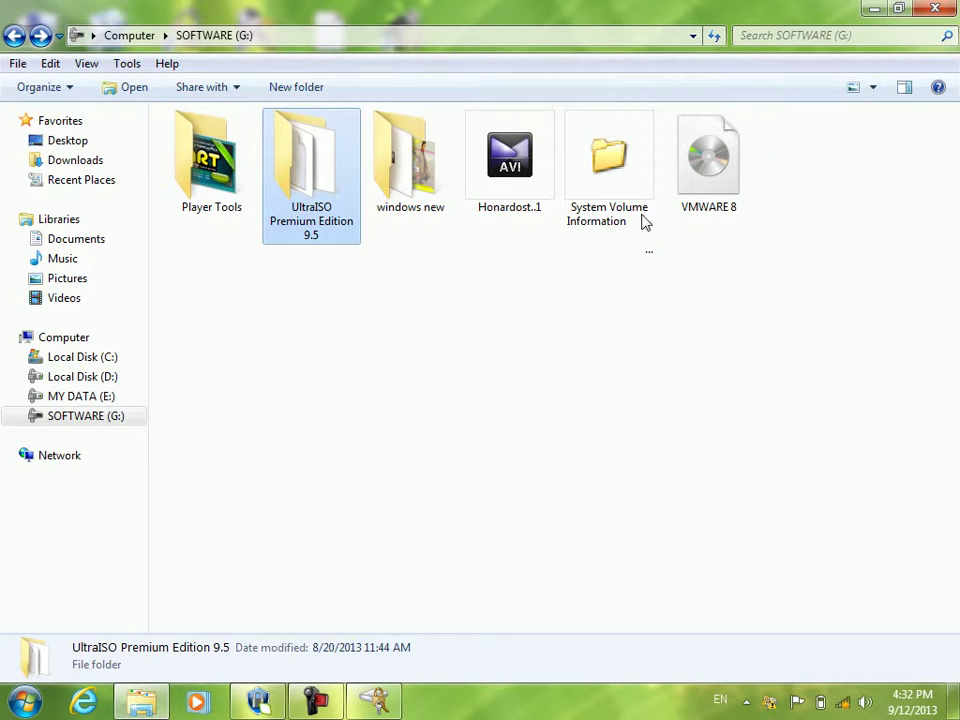
left_click(704, 195)
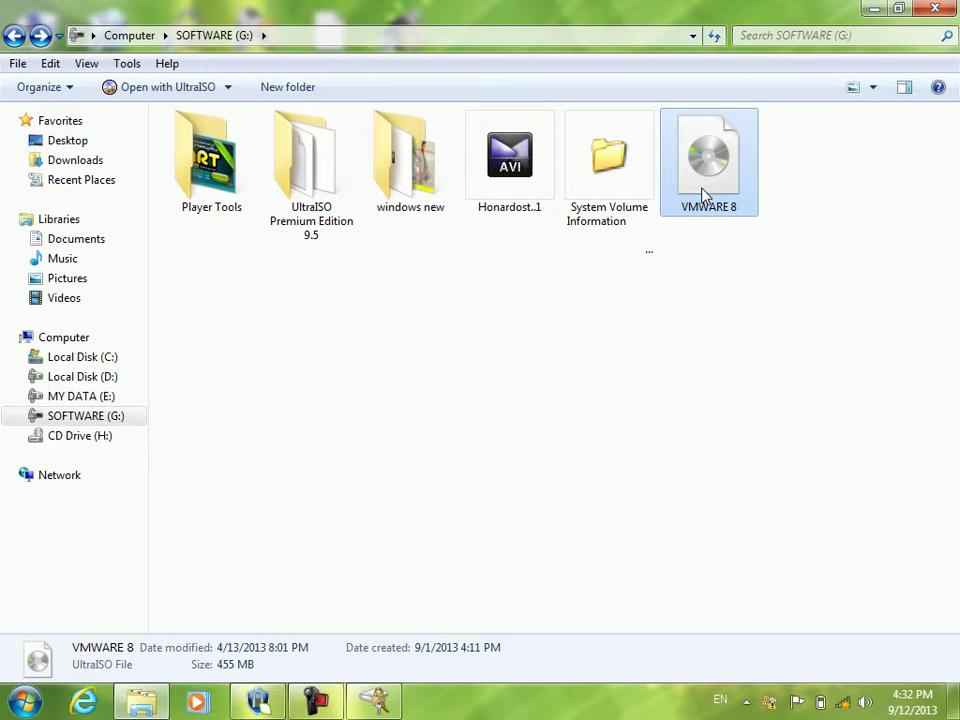
left_click(899, 9)
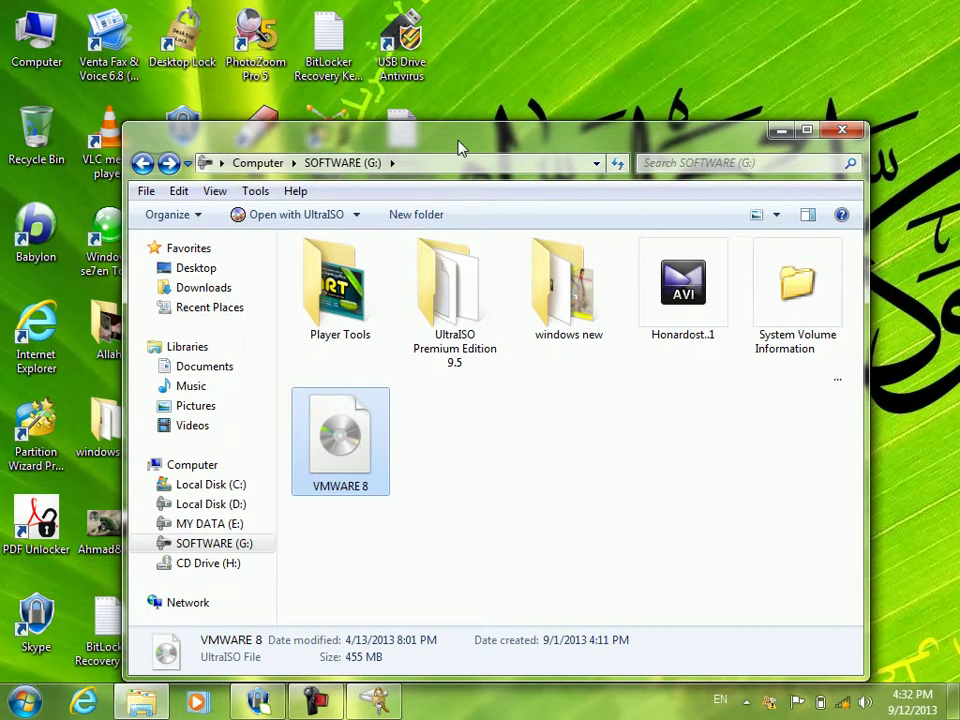
left_click_drag(460, 148, 540, 142)
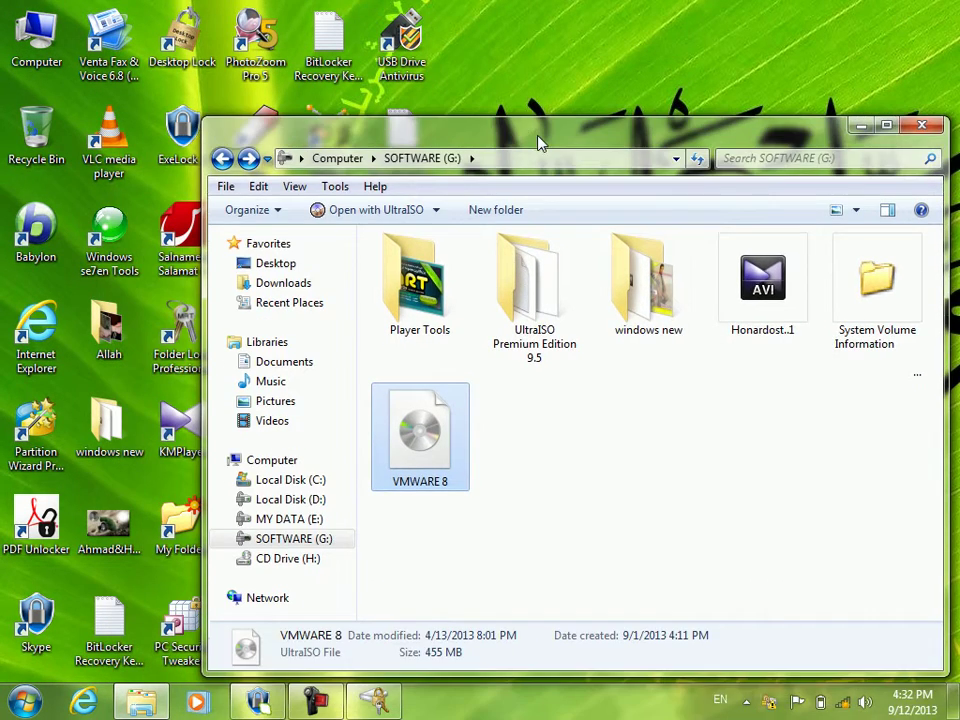
left_click(860, 126)
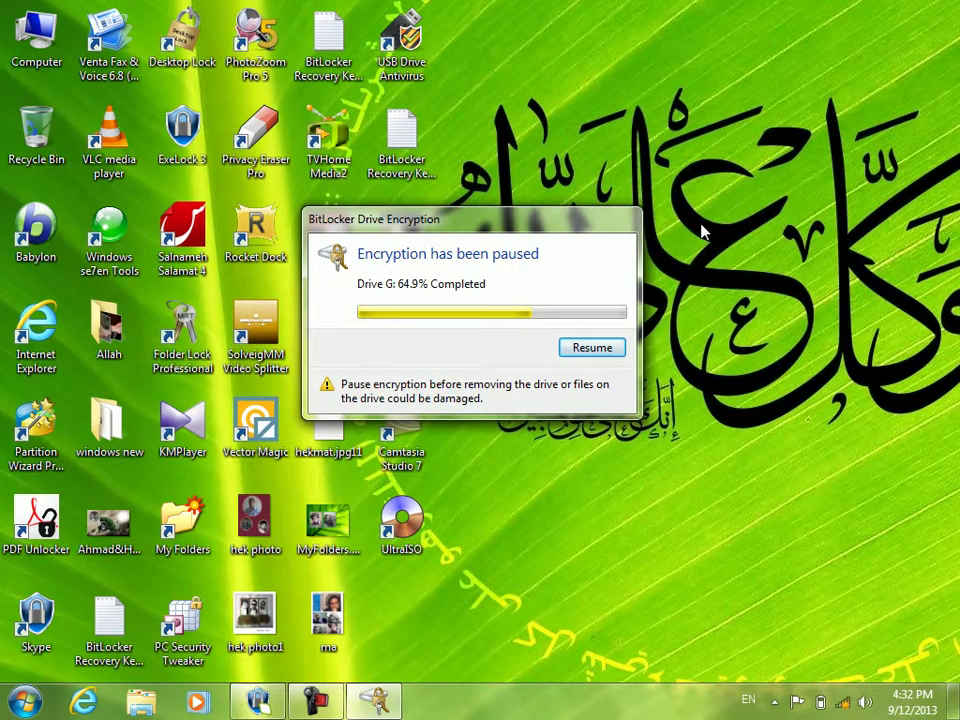
left_click_drag(489, 227, 677, 193)
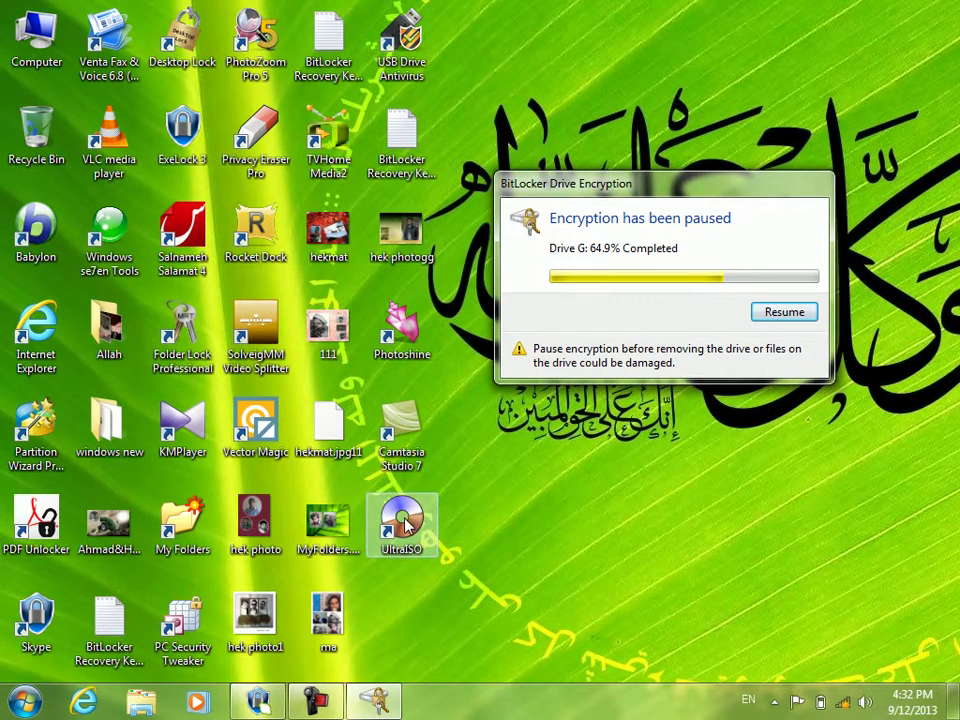
Reopen the SOFTWARE (G:) drive and open the VMWARE 8 disc image in UltraISO.
key("alt+Tab")
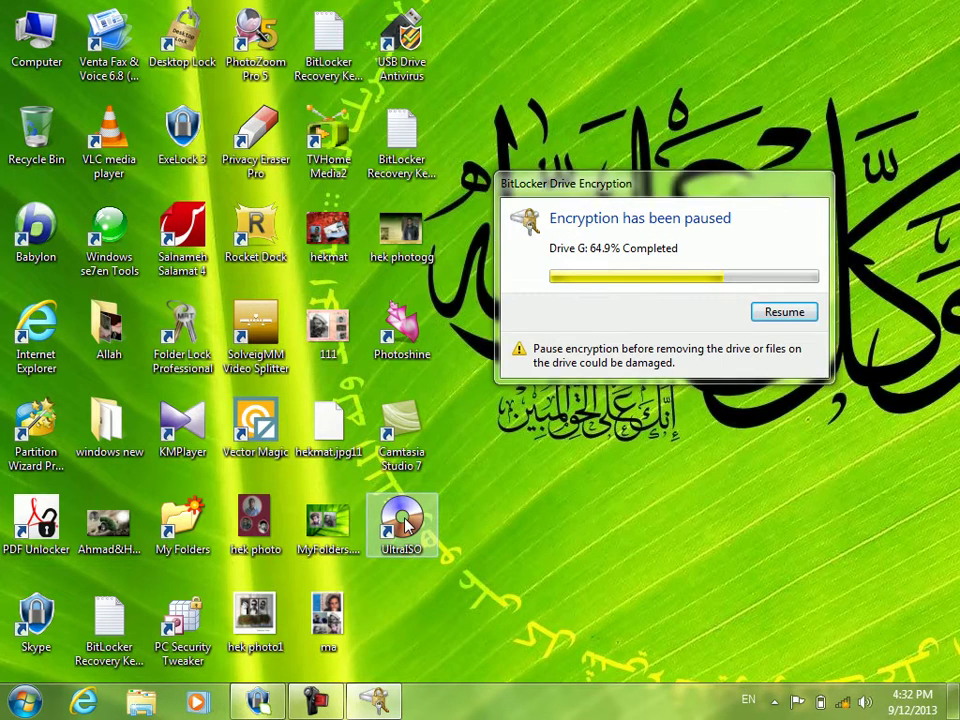
double_click(527, 470)
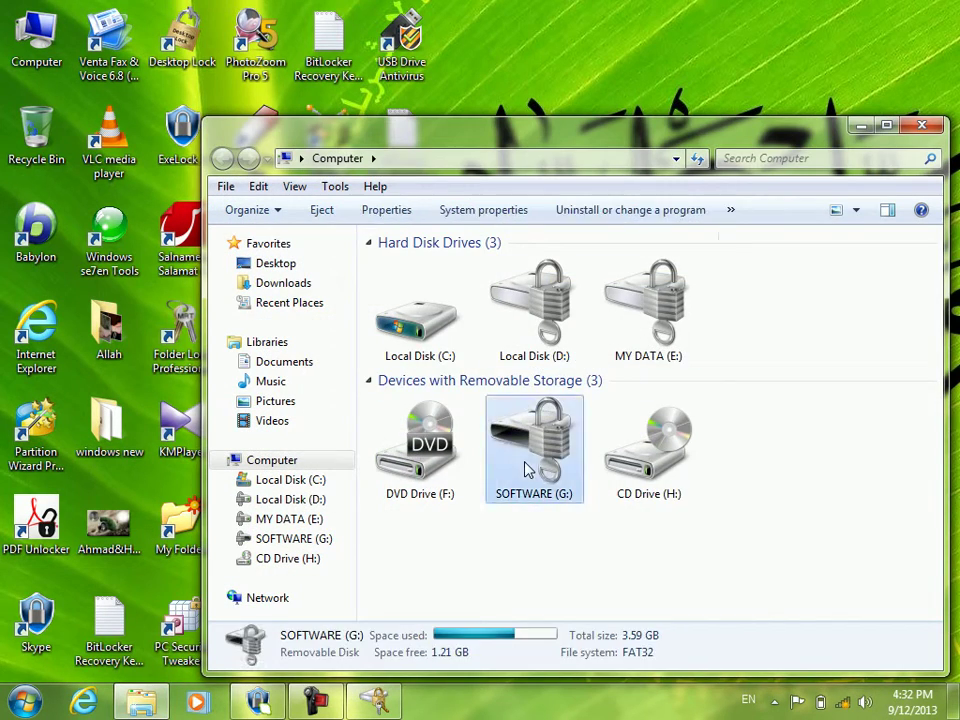
left_click(424, 441)
double_click(424, 441)
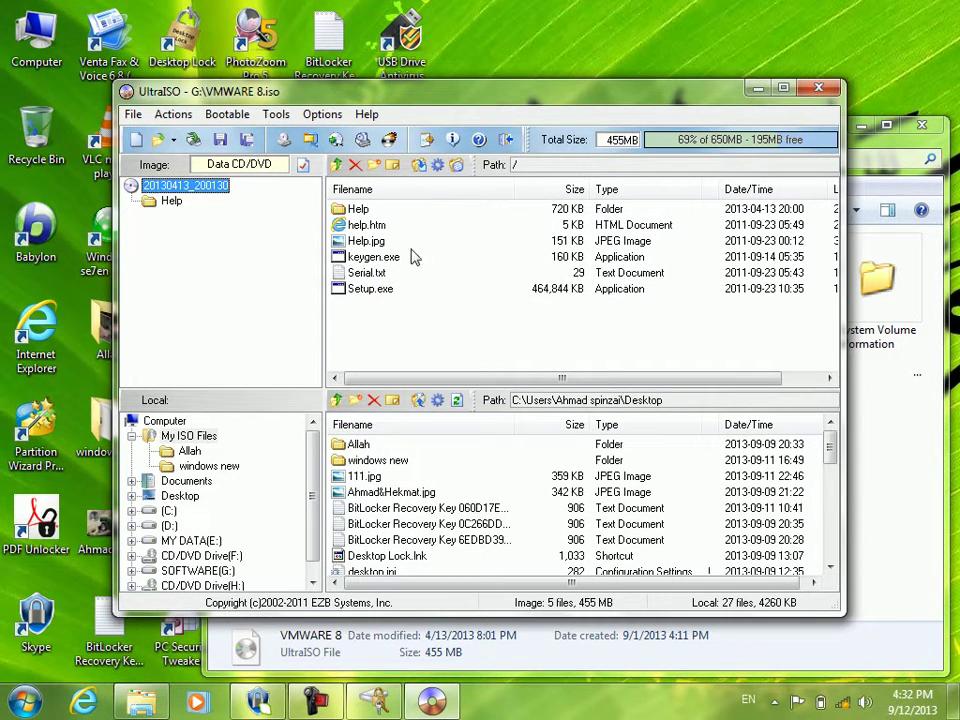
Run Setup.exe from the VMWARE 8 image and allow the blocked active content in the VMware Workstation installer.
double_click(376, 289)
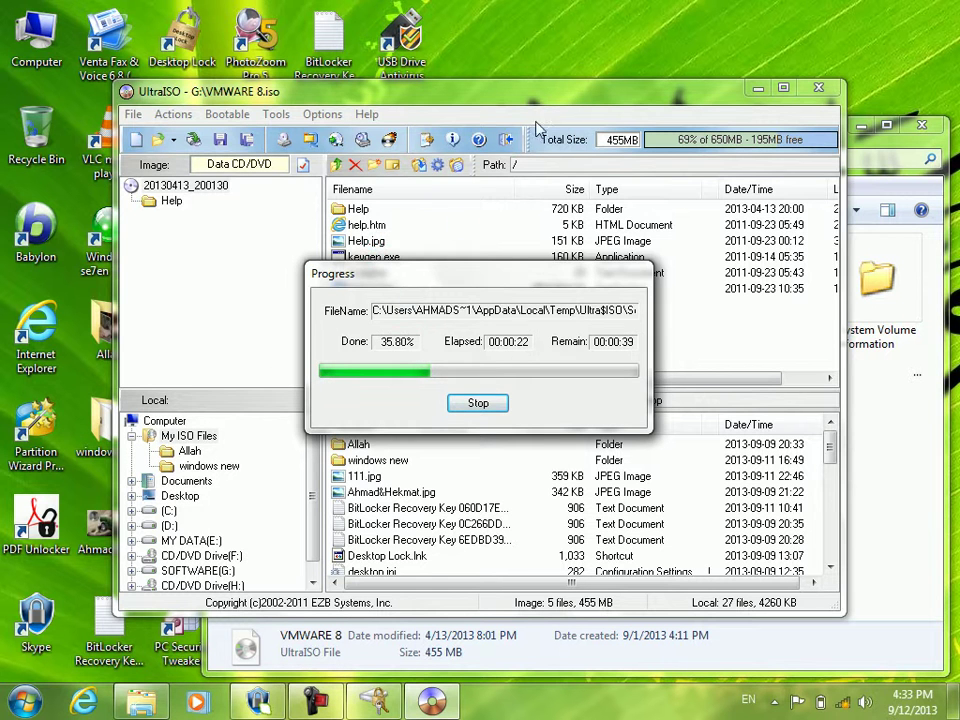
right_click(572, 22)
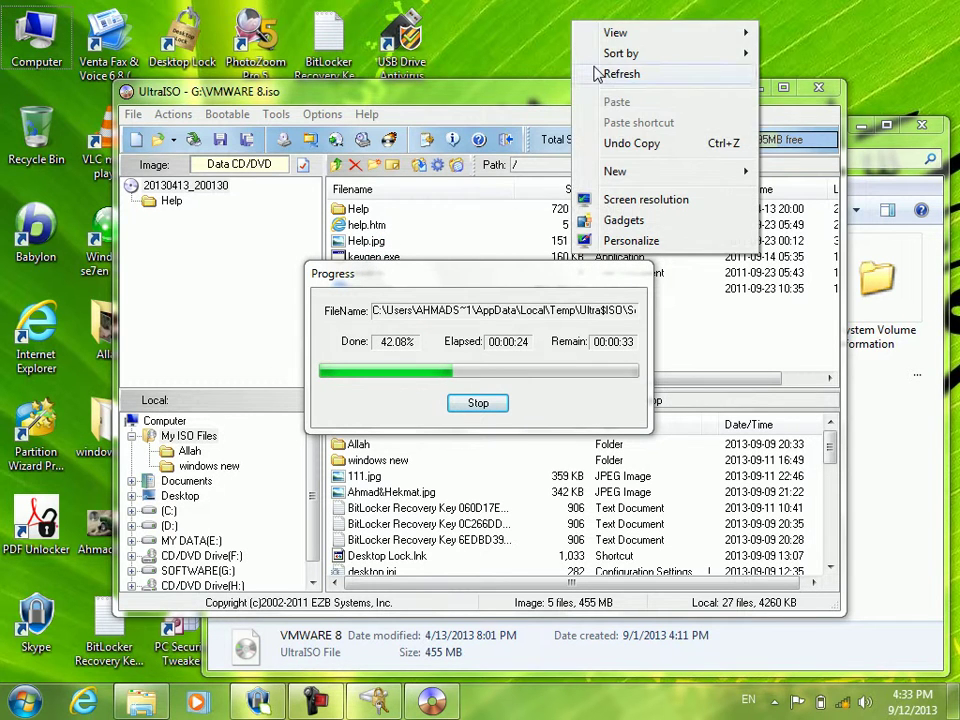
left_click(597, 74)
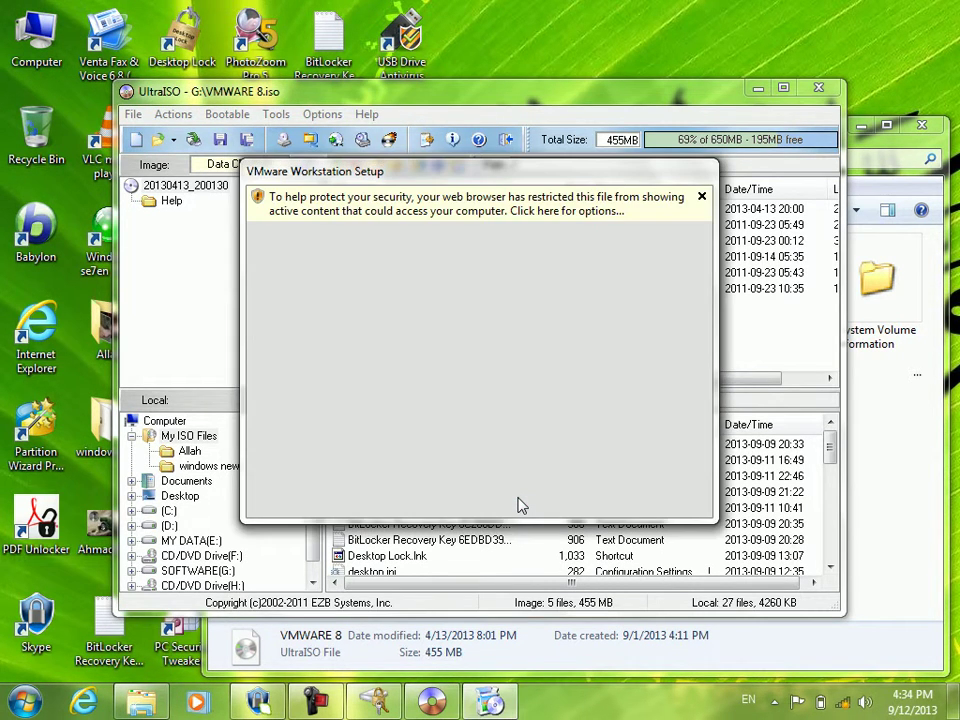
left_click(582, 203)
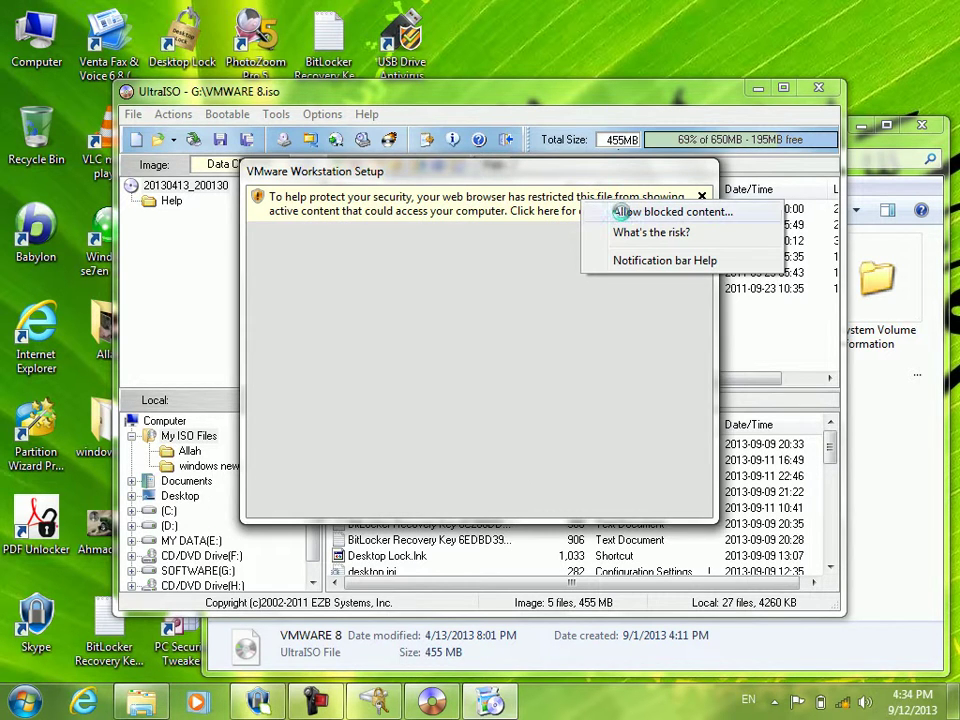
left_click(617, 211)
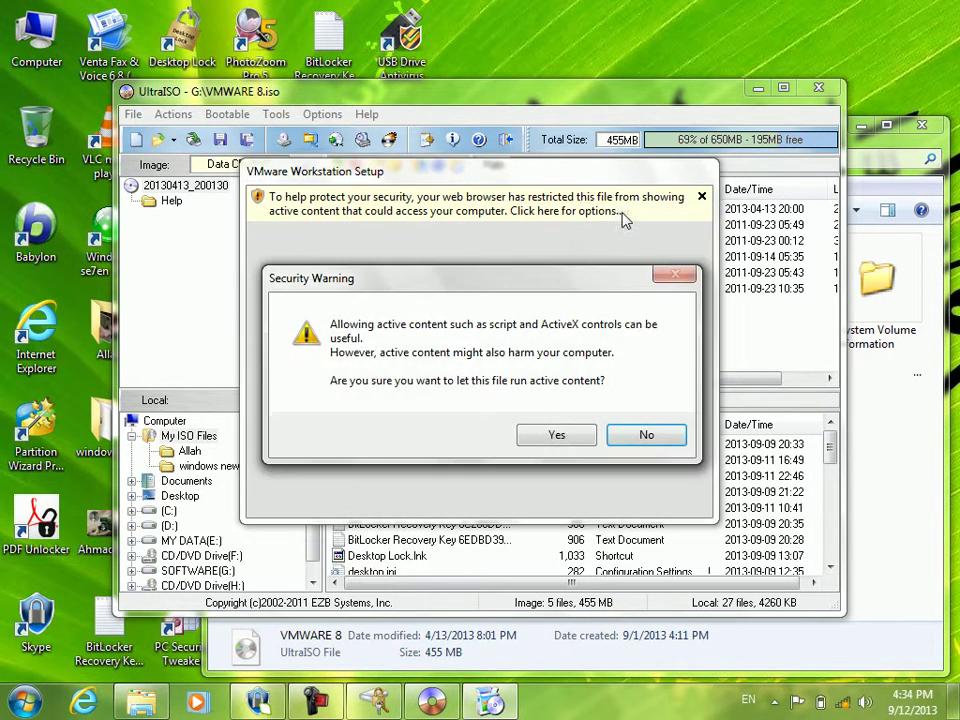
left_click(555, 436)
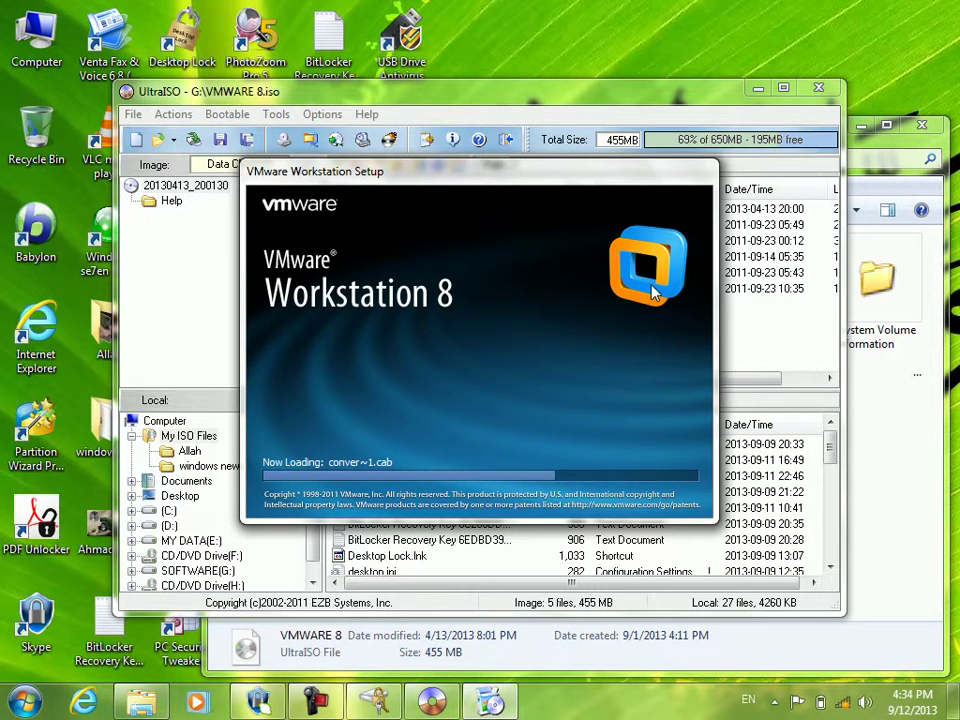
Start the VMware Workstation installation with the Typical setup type, the default destination folder, and Desktop and Start Menu shortcuts.
right_click(843, 9)
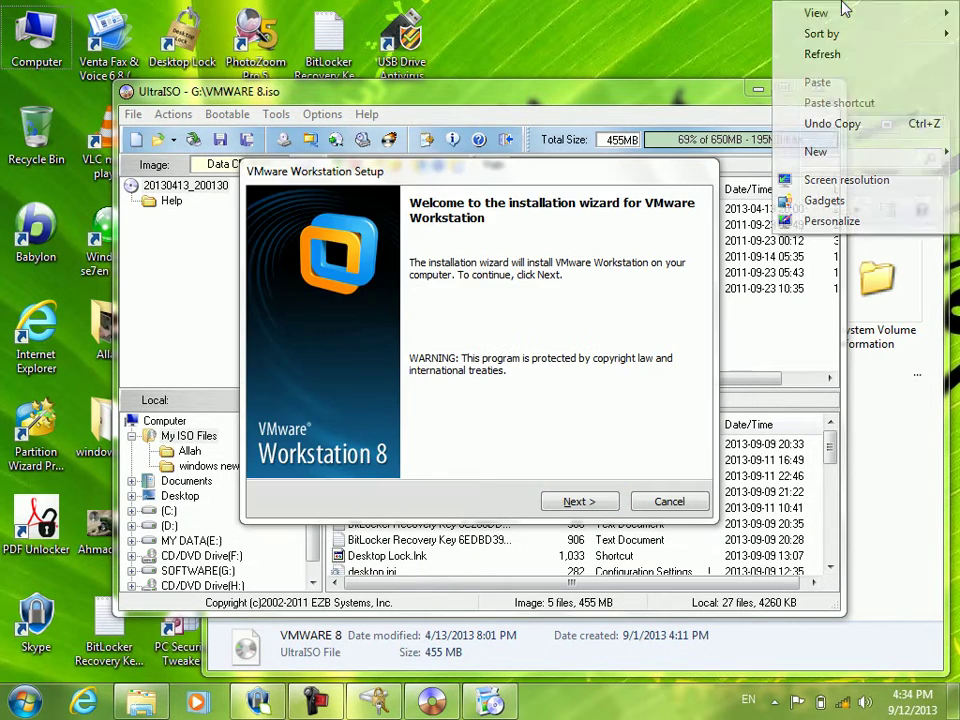
left_click(854, 58)
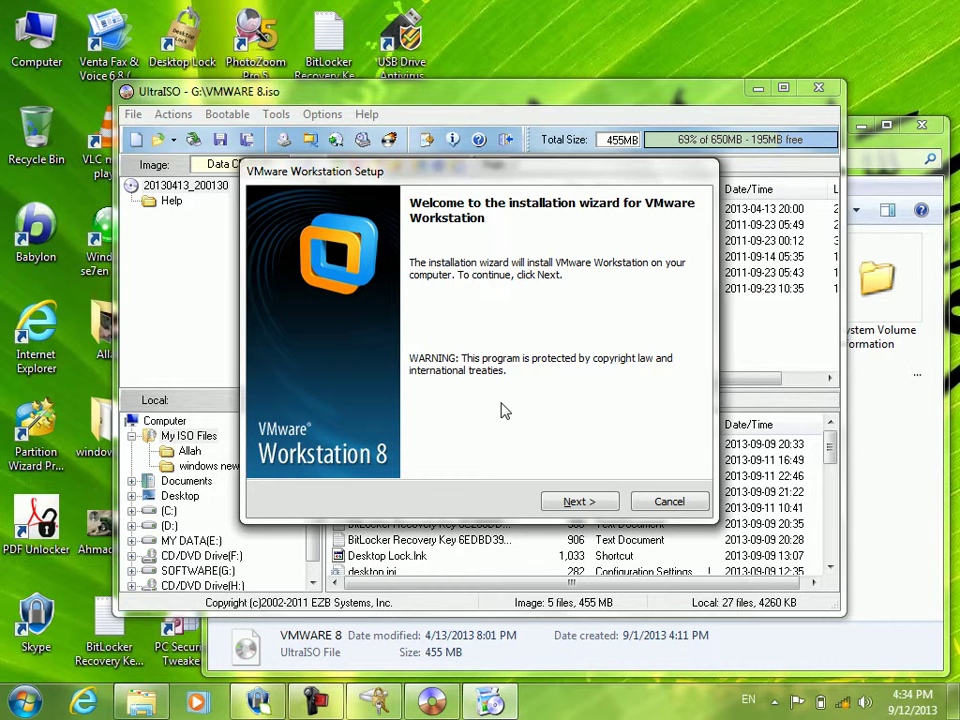
left_click(568, 503)
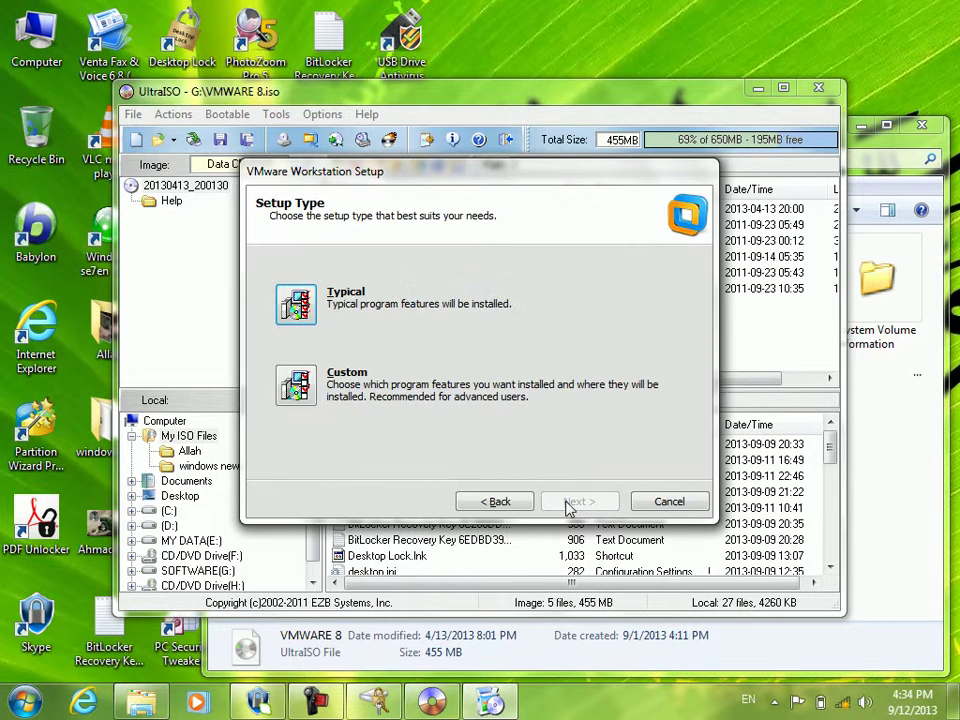
left_click(297, 304)
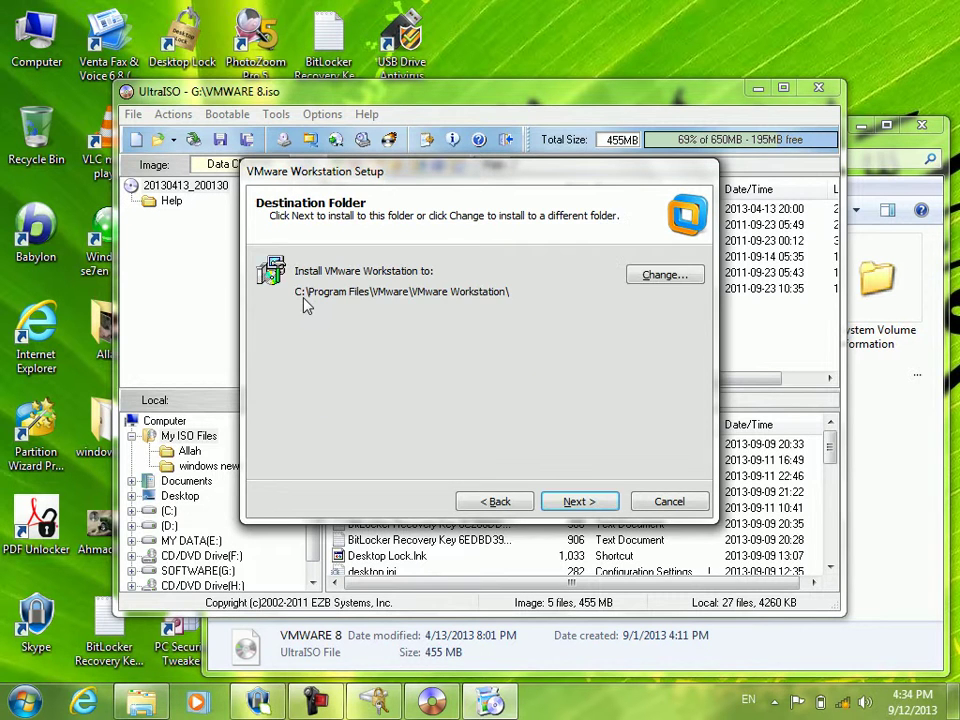
left_click(572, 502)
left_click(572, 502)
left_click(572, 502)
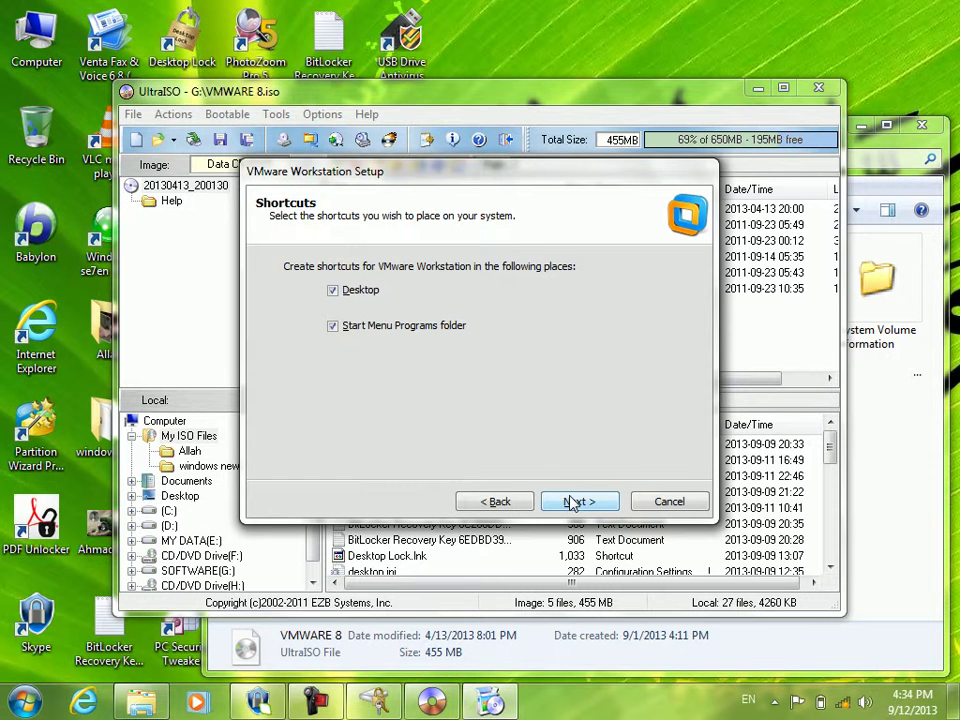
left_click(572, 502)
left_click(572, 502)
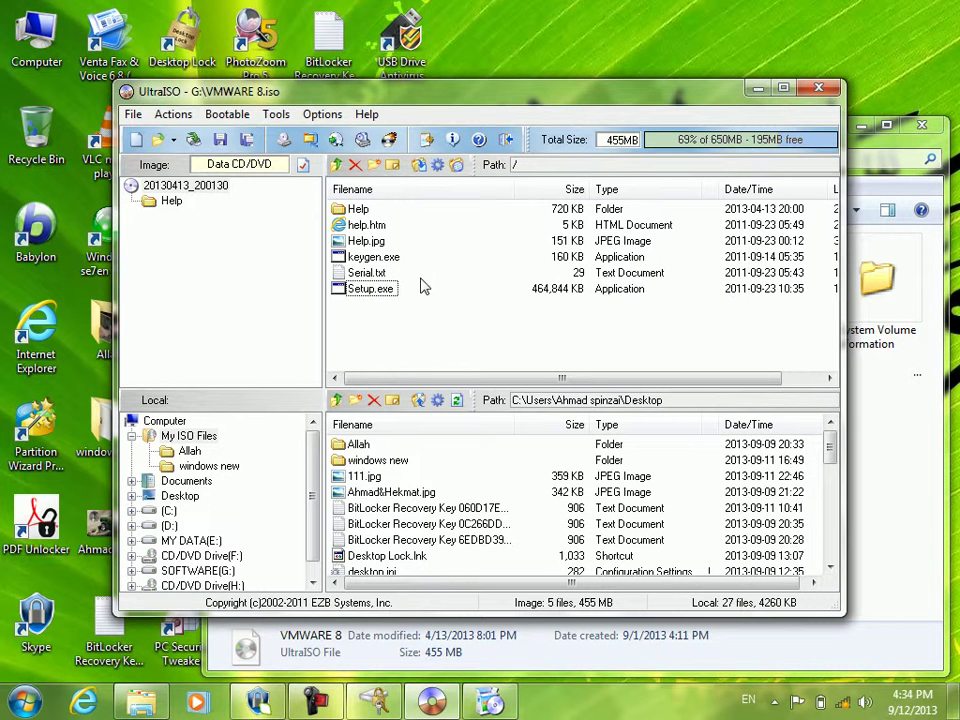
Open Serial.txt from the disc image, select the entire serial number, close the file and return to VMware Workstation Setup.
double_click(366, 272)
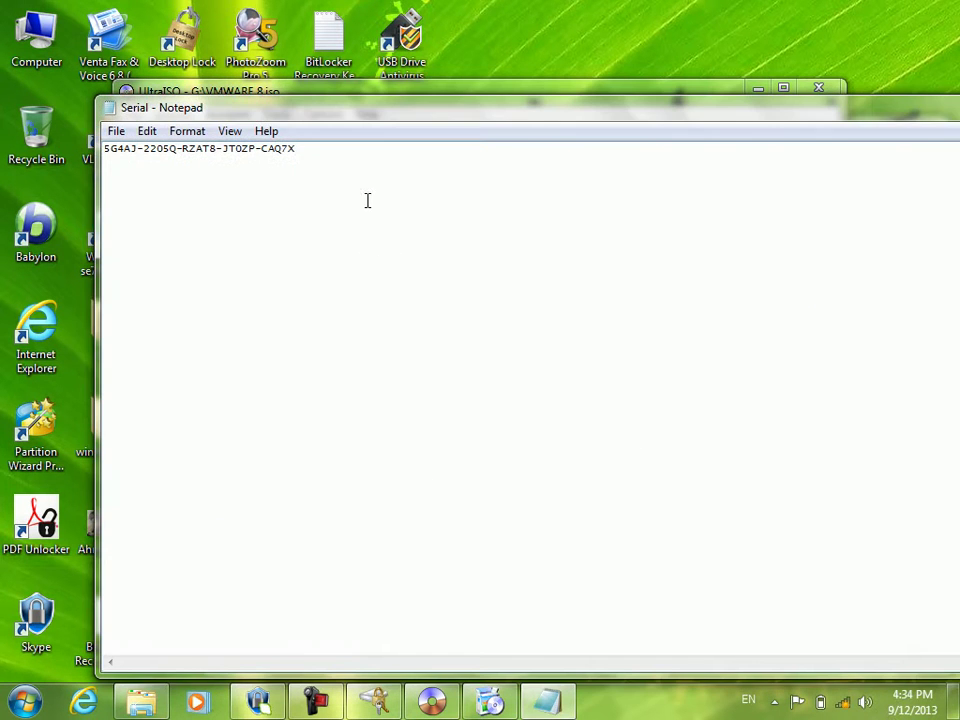
left_click_drag(297, 149, 169, 163)
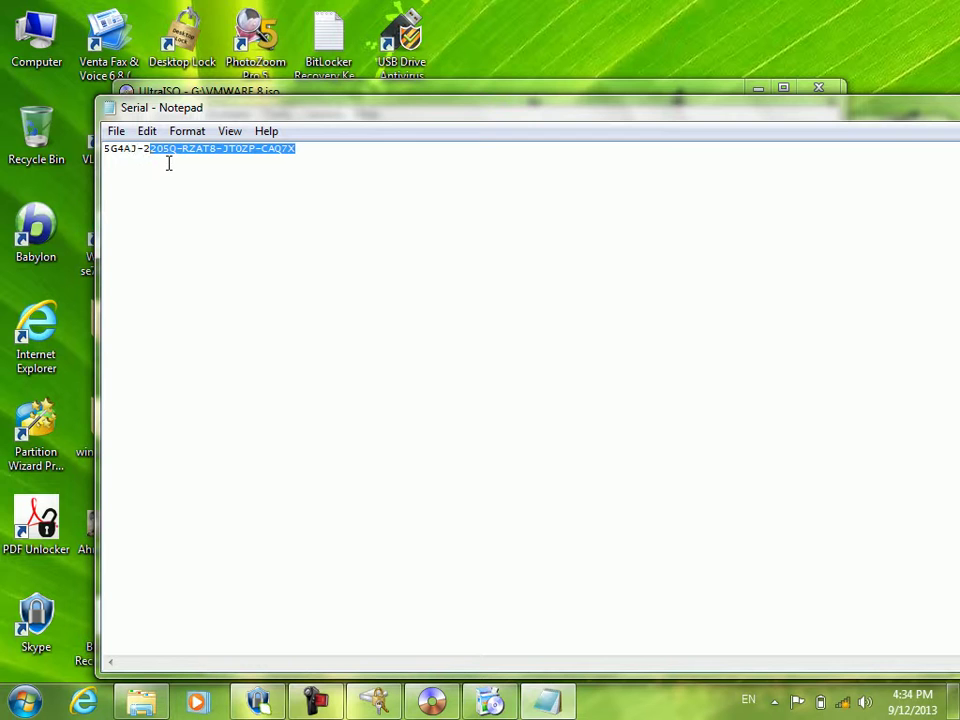
left_click(169, 163)
key("ctrl+a")
key("alt+F4")
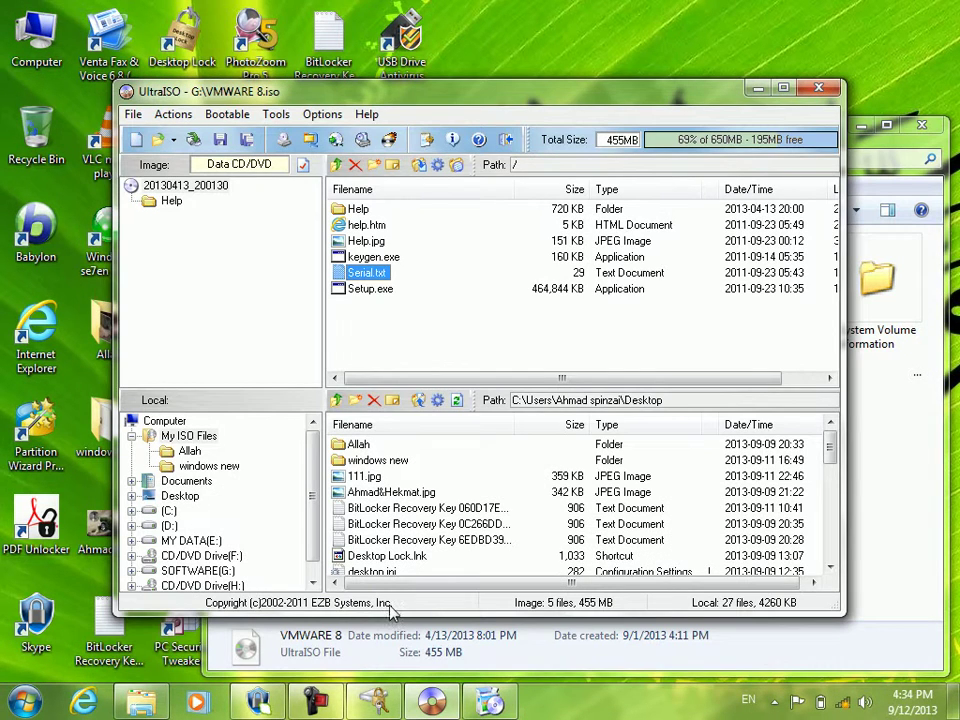
left_click(480, 705)
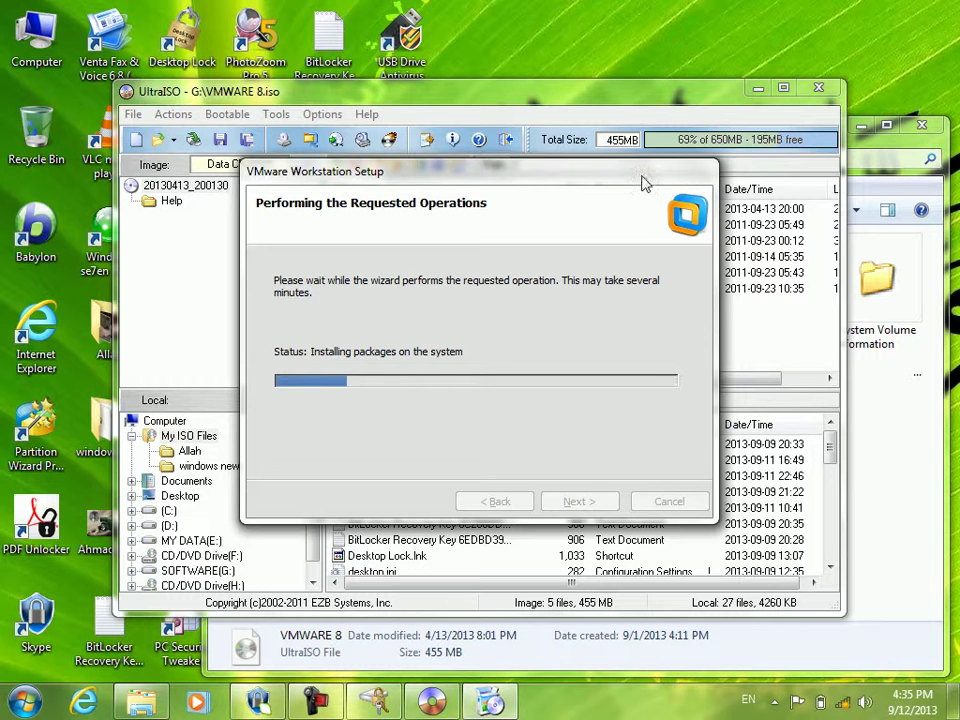
Keep the current Windows color scheme and choose not to show the performance message again.
right_click(578, 8)
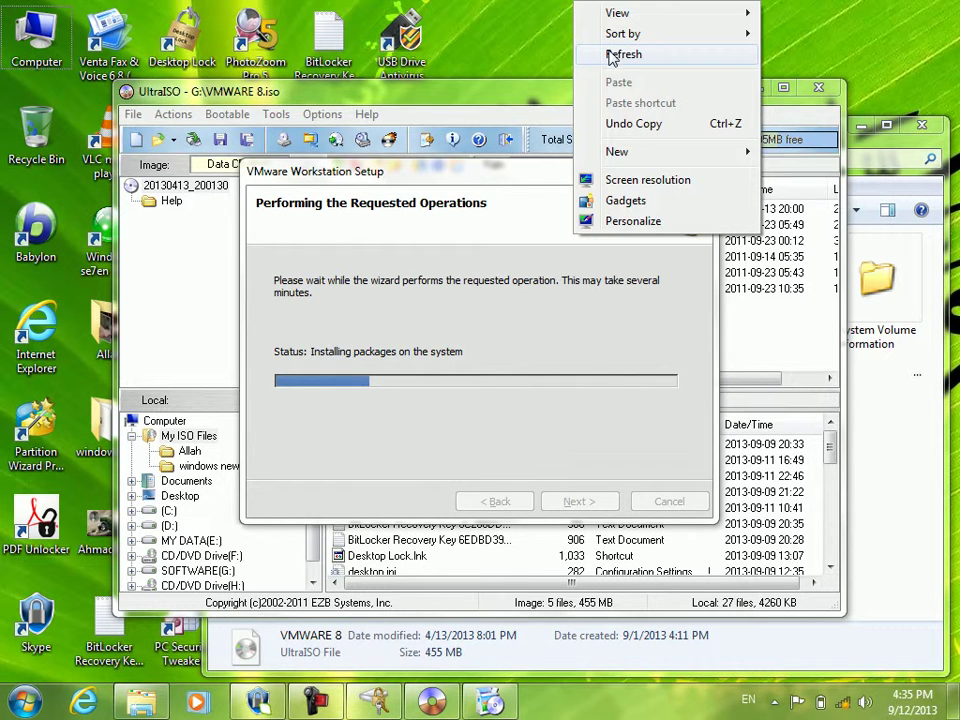
left_click(611, 41)
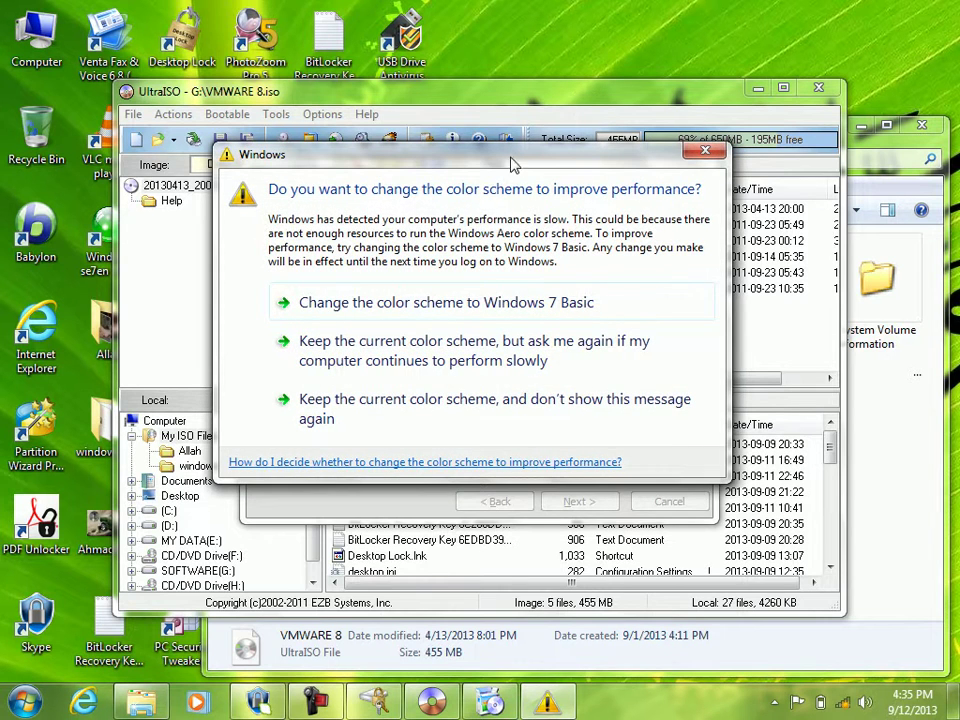
left_click(420, 418)
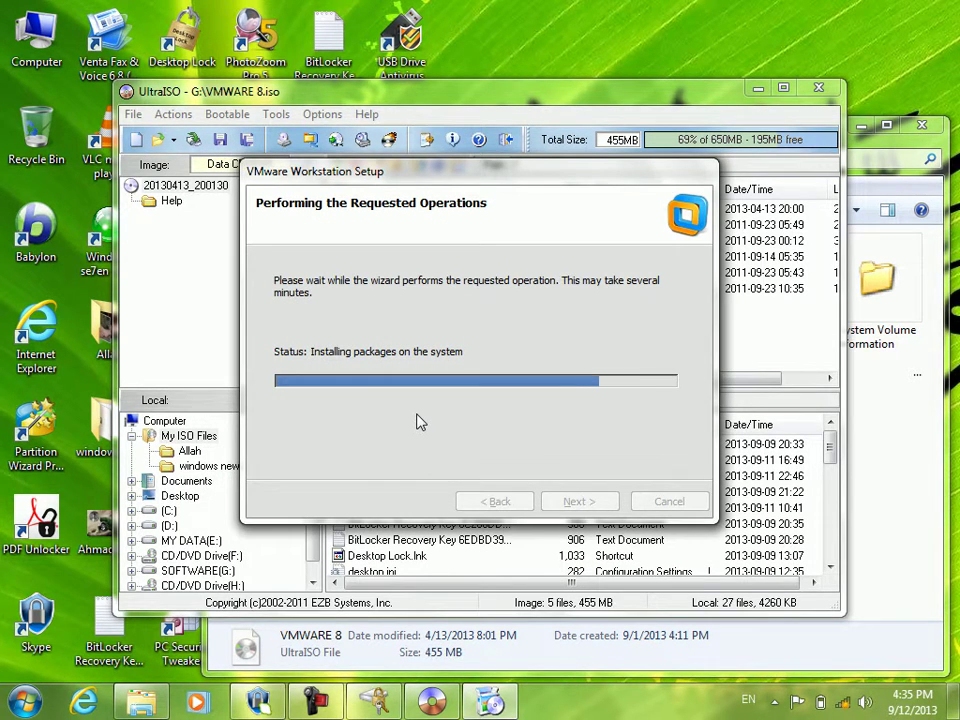
right_click(652, 9)
left_click(693, 62)
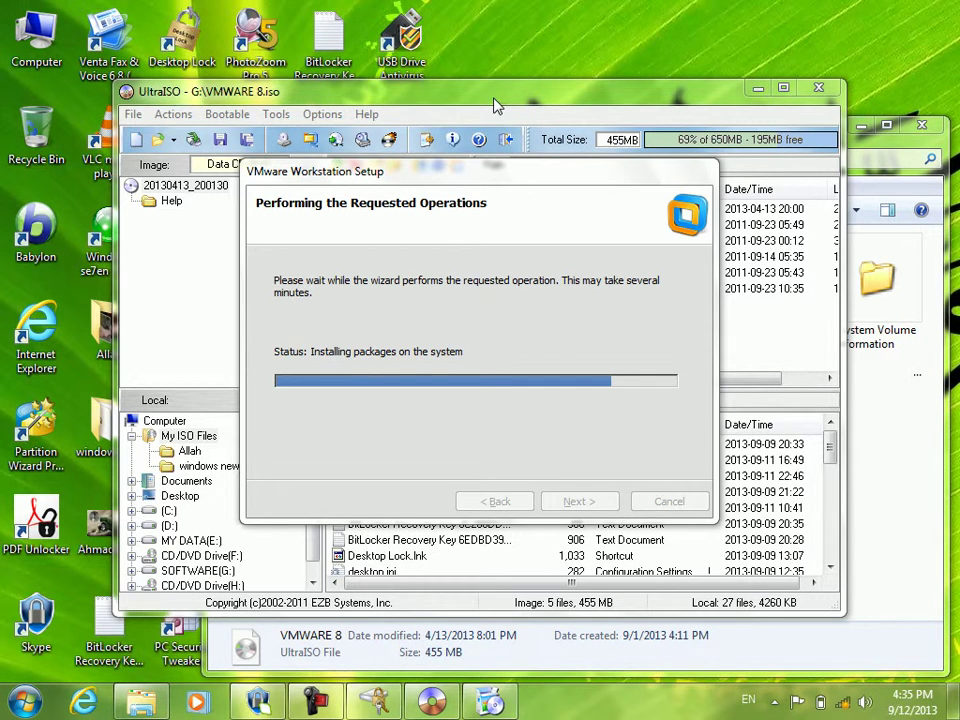
right_click(486, 11)
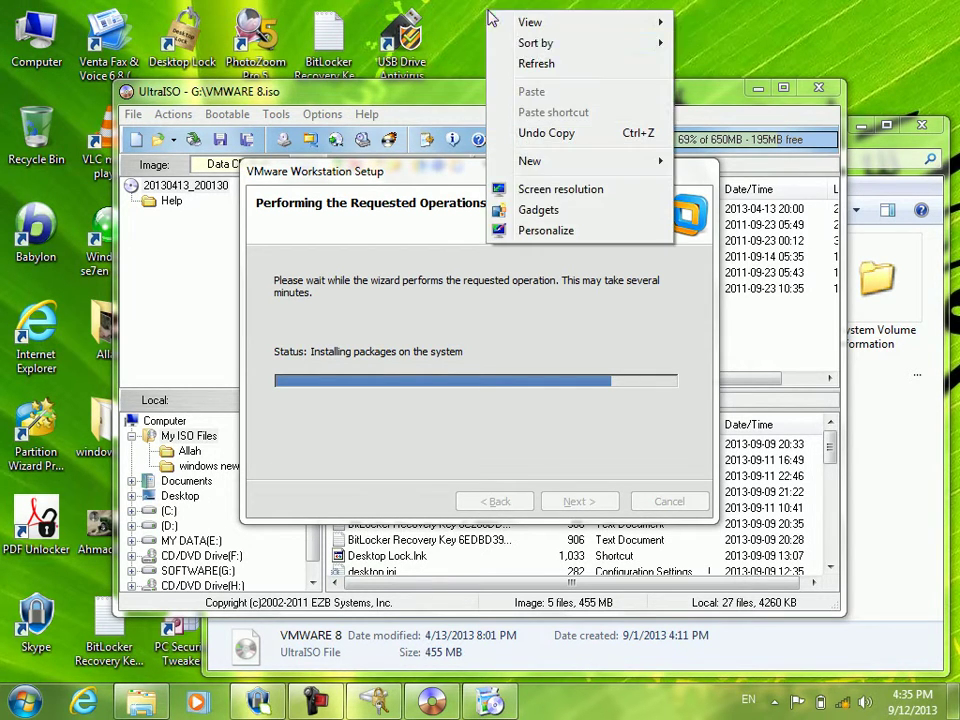
left_click(508, 62)
right_click(524, 59)
left_click(572, 109)
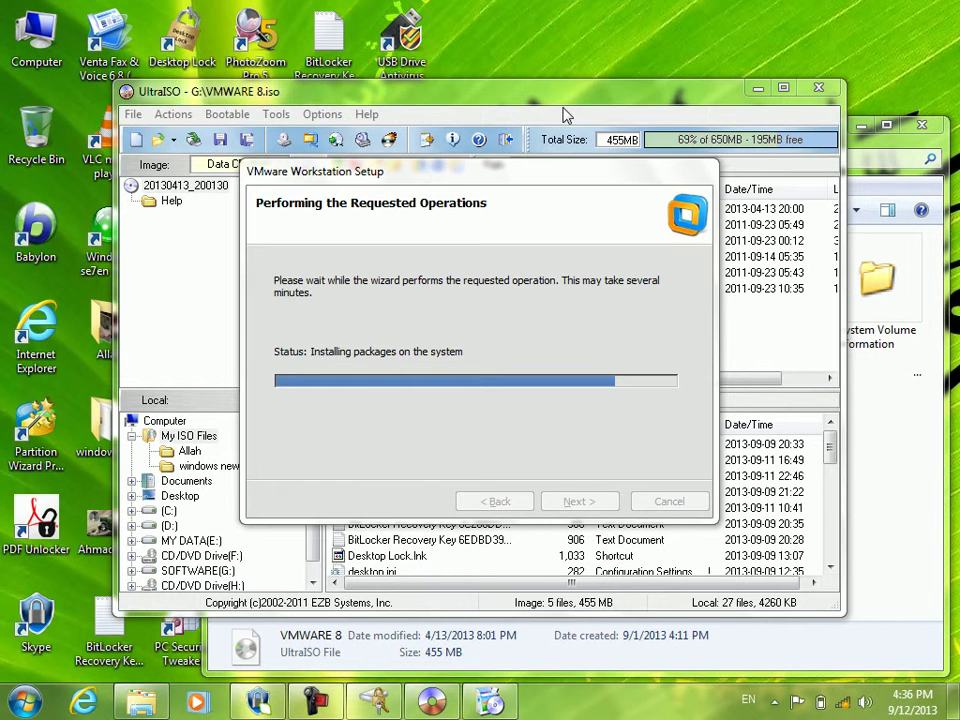
right_click(540, 64)
left_click(567, 108)
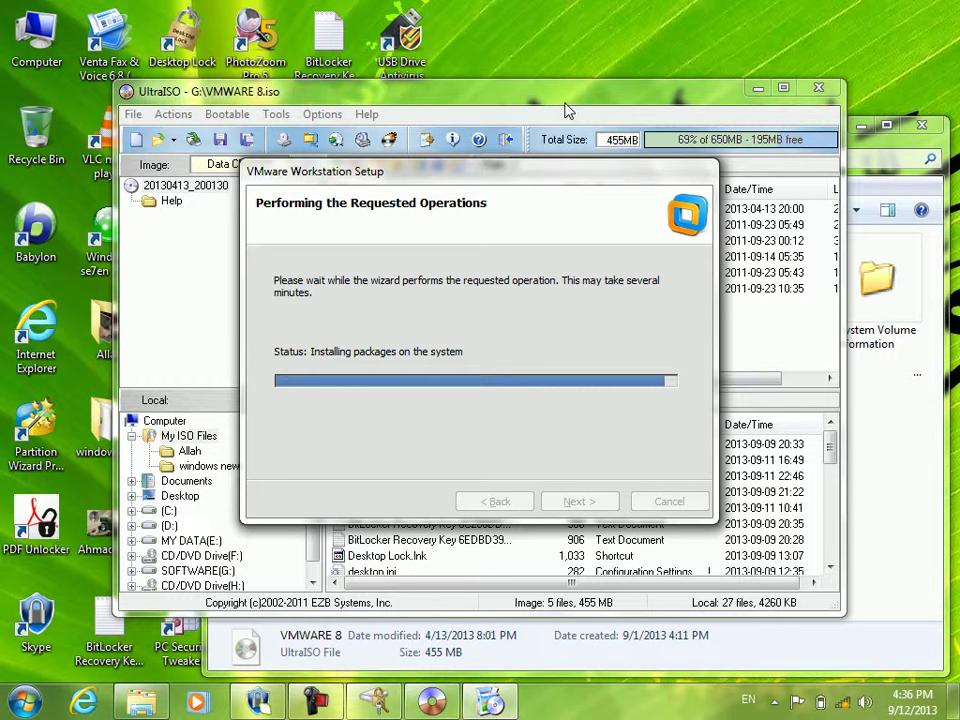
right_click(615, 20)
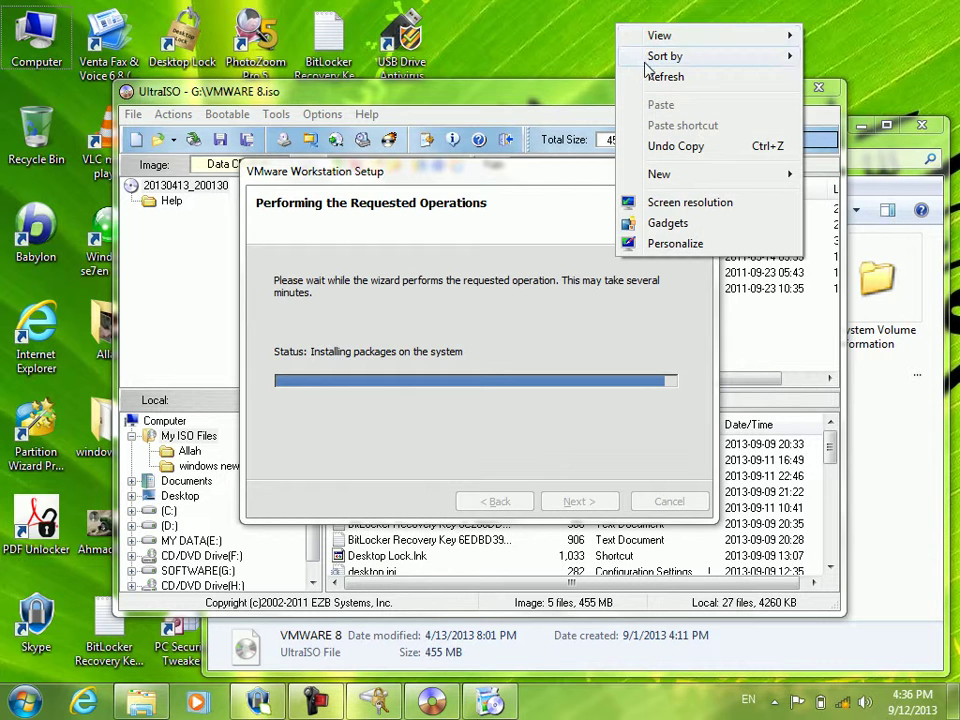
left_click(650, 75)
right_click(620, 10)
left_click(651, 56)
right_click(652, 58)
left_click(685, 104)
right_click(633, 22)
left_click(671, 77)
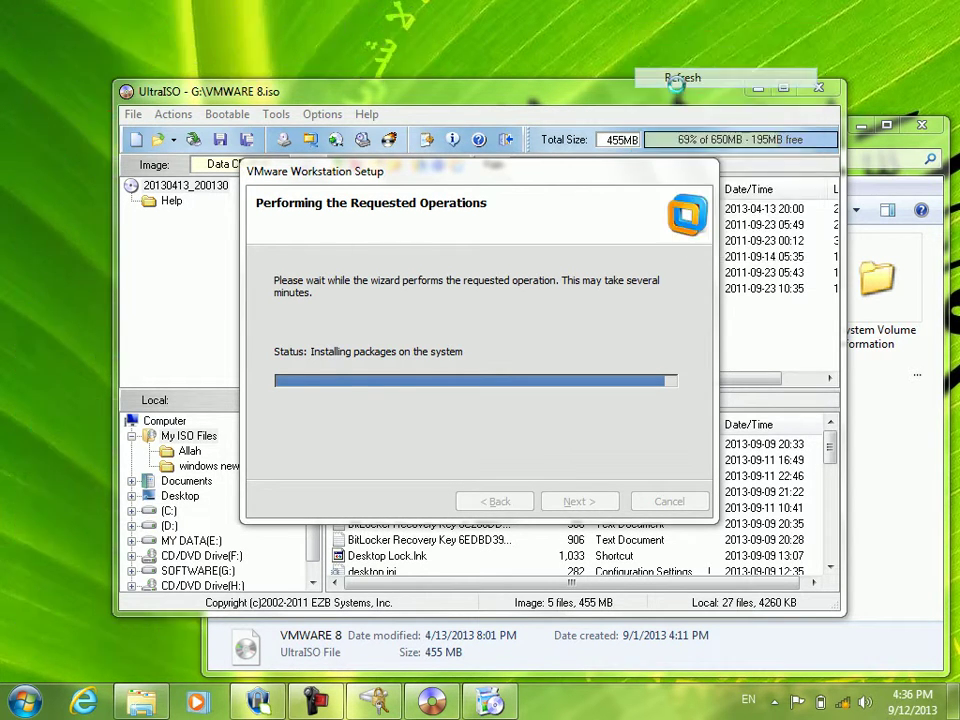
Open the Computer window and check the properties of DVD Drive (F:) for its used space and capacity.
key("super+e")
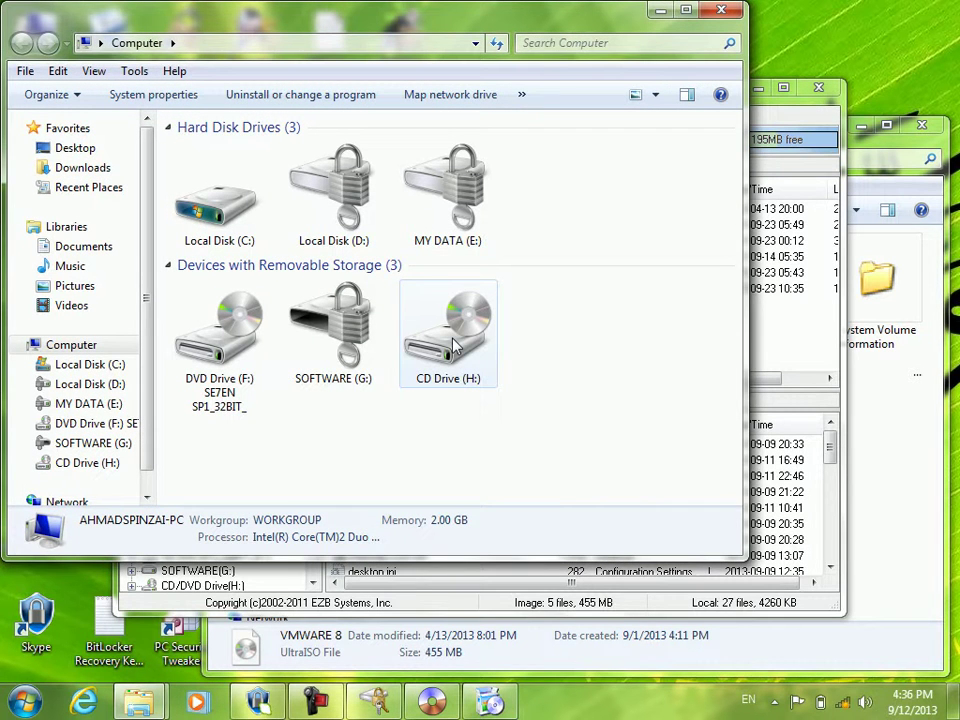
right_click(595, 296)
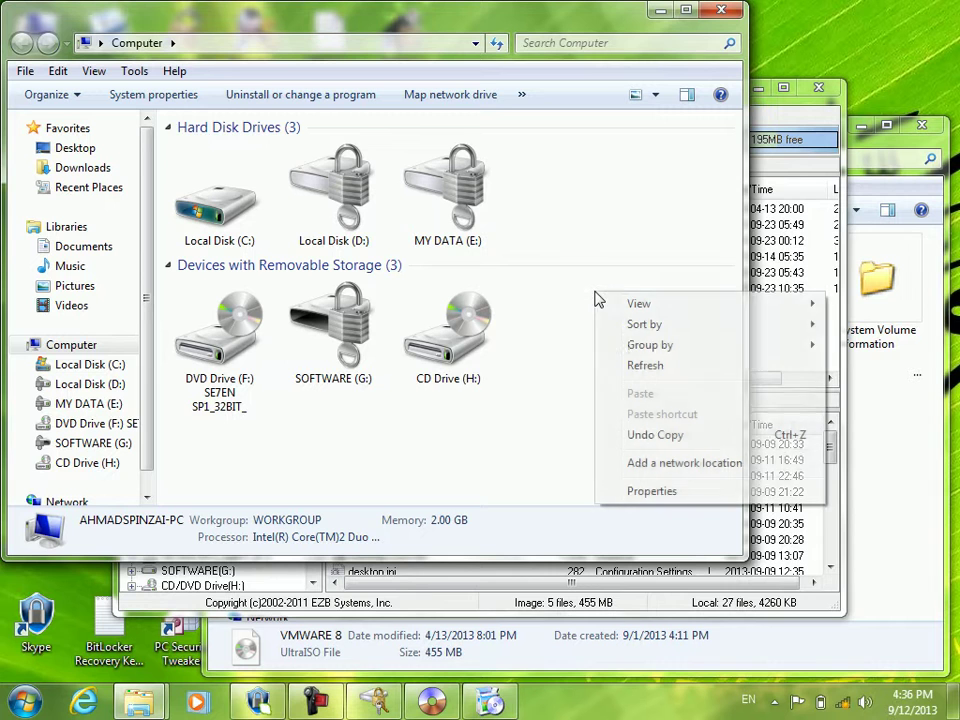
left_click(623, 366)
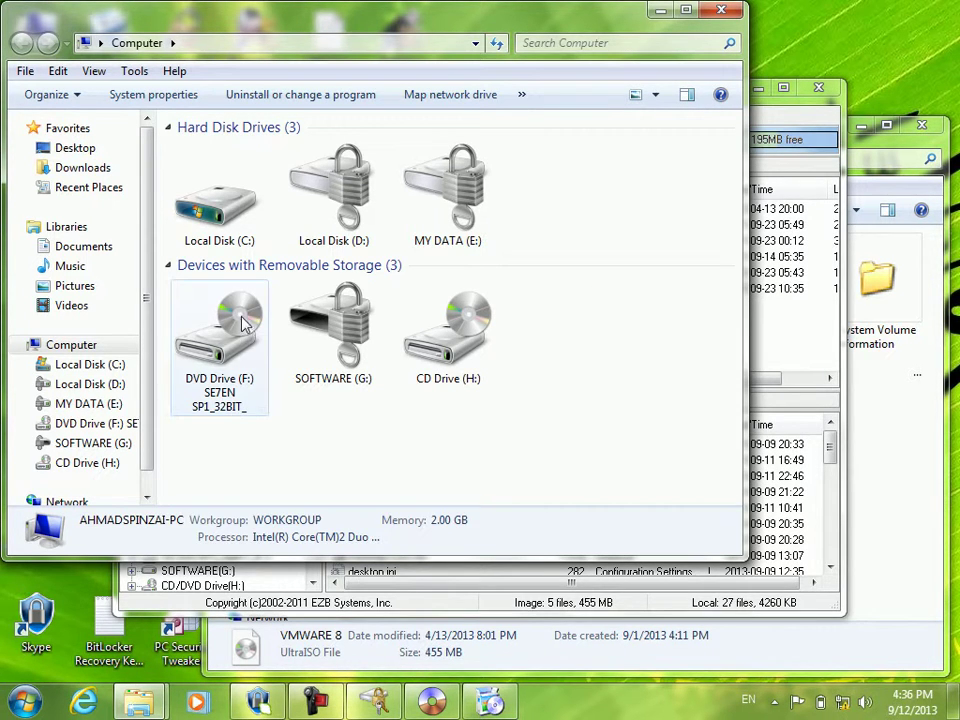
left_click(237, 362)
right_click(237, 362)
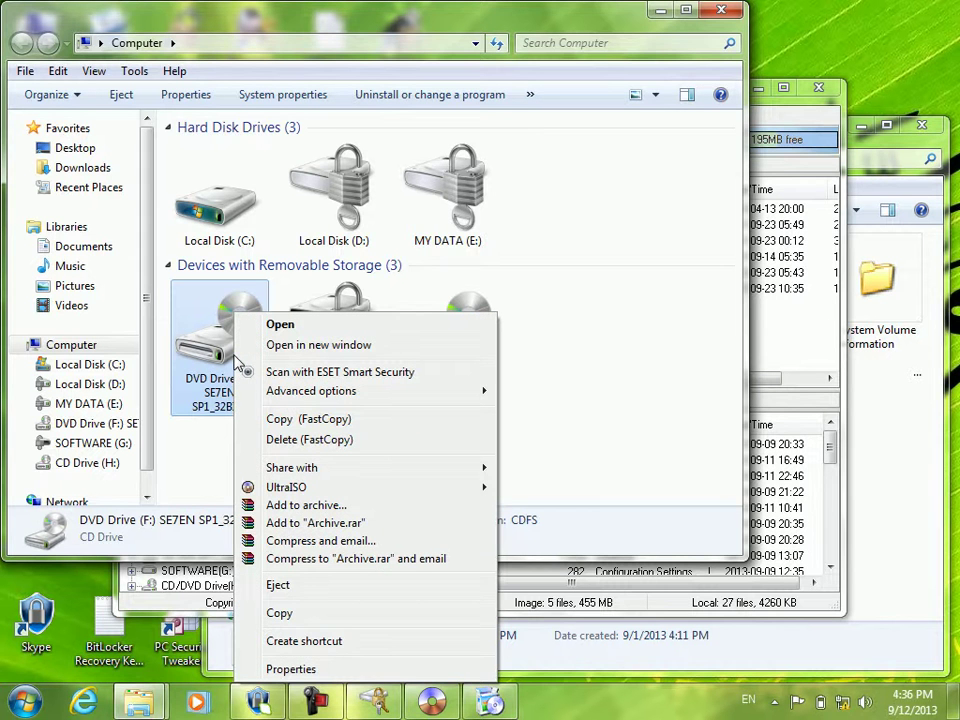
left_click(302, 671)
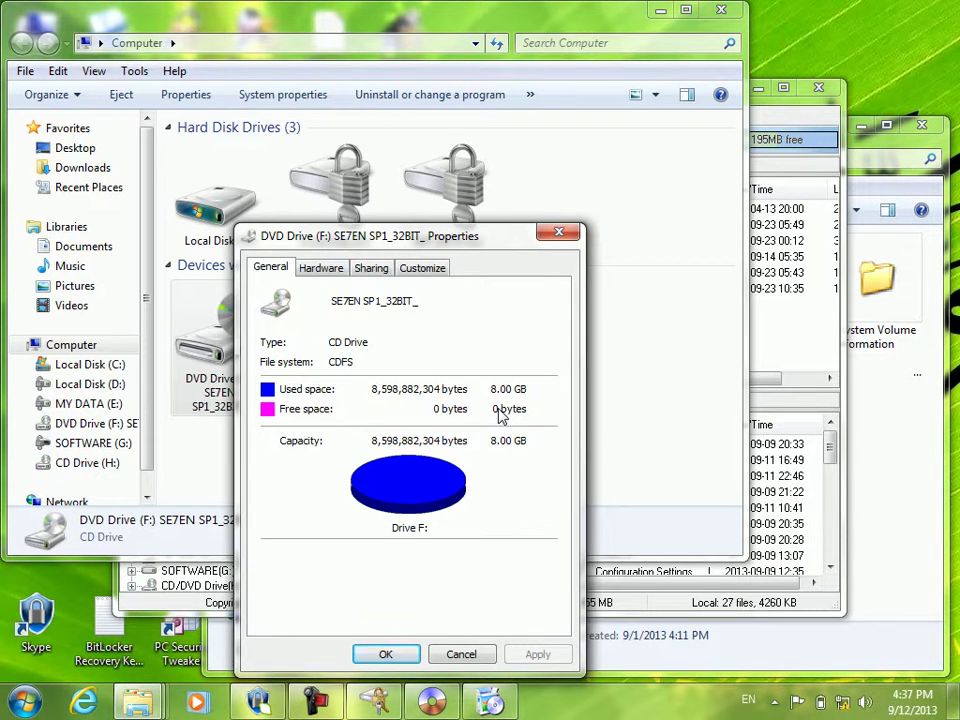
left_click(563, 236)
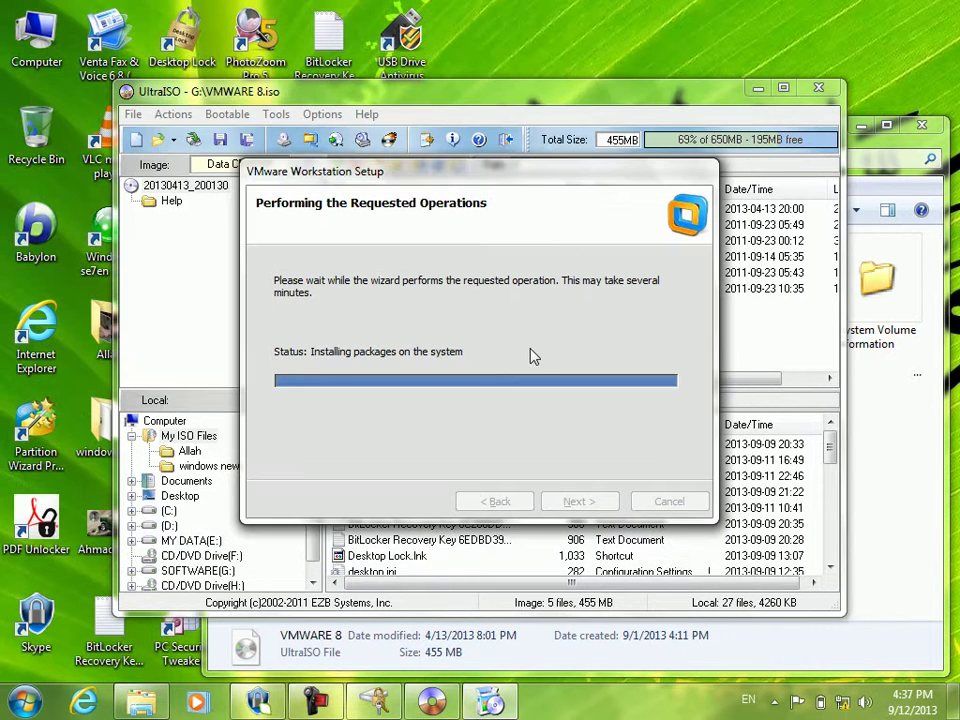
Close the UltraISO and SOFTWARE (G:) windows and move the VMware Workstation Setup window clear of the desktop icons.
right_click(682, 33)
left_click(717, 98)
left_click(758, 88)
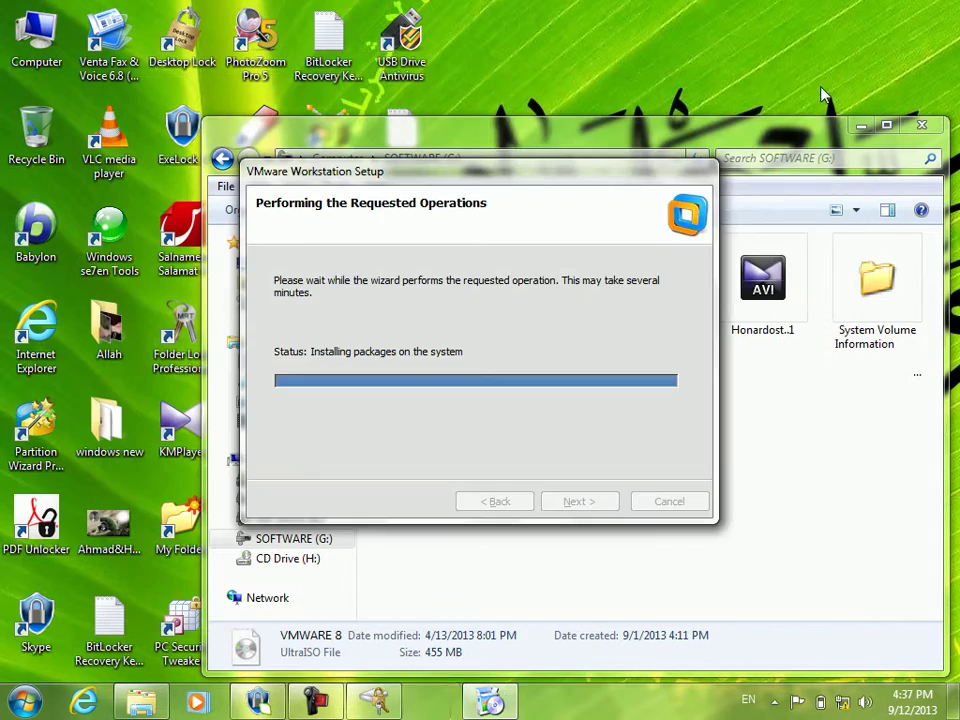
left_click(920, 125)
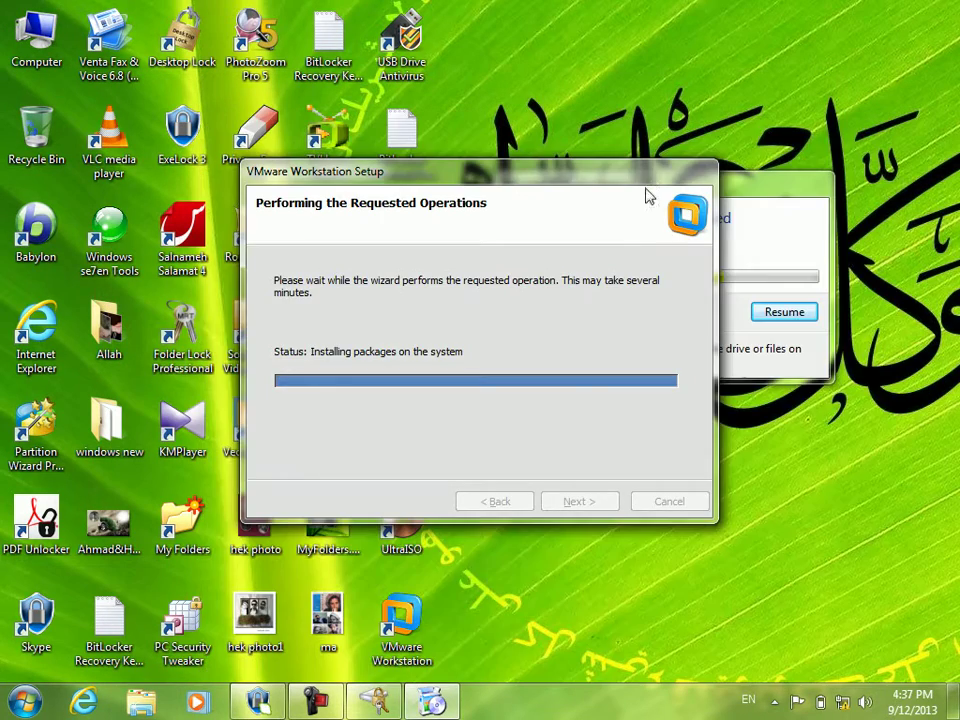
left_click_drag(583, 192, 808, 144)
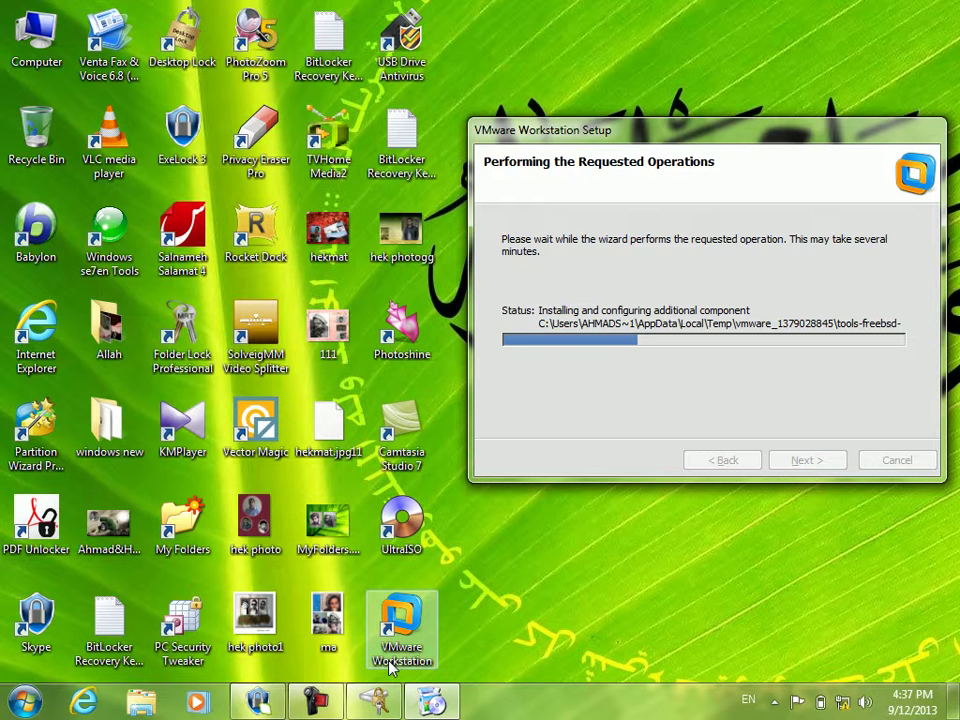
right_click(529, 543)
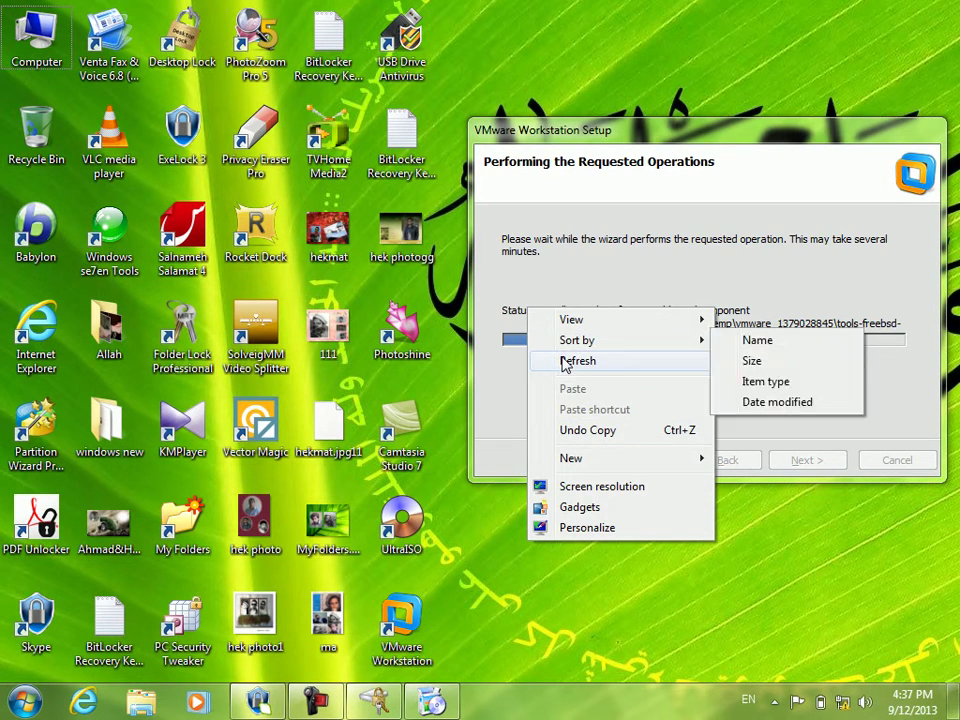
left_click(565, 361)
right_click(622, 8)
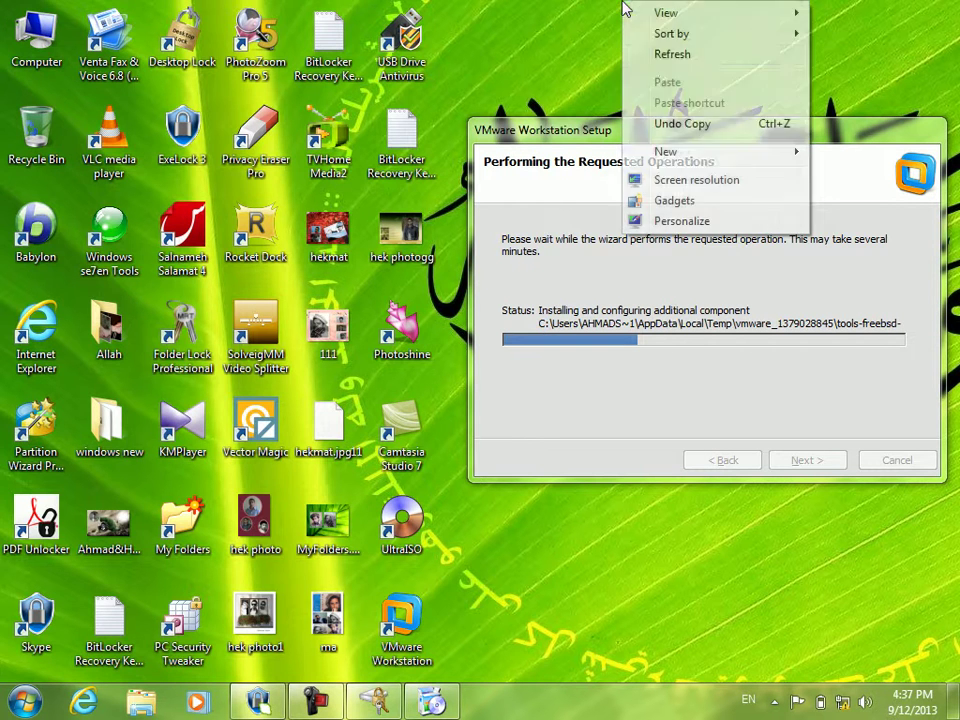
left_click(662, 54)
right_click(662, 62)
left_click(695, 116)
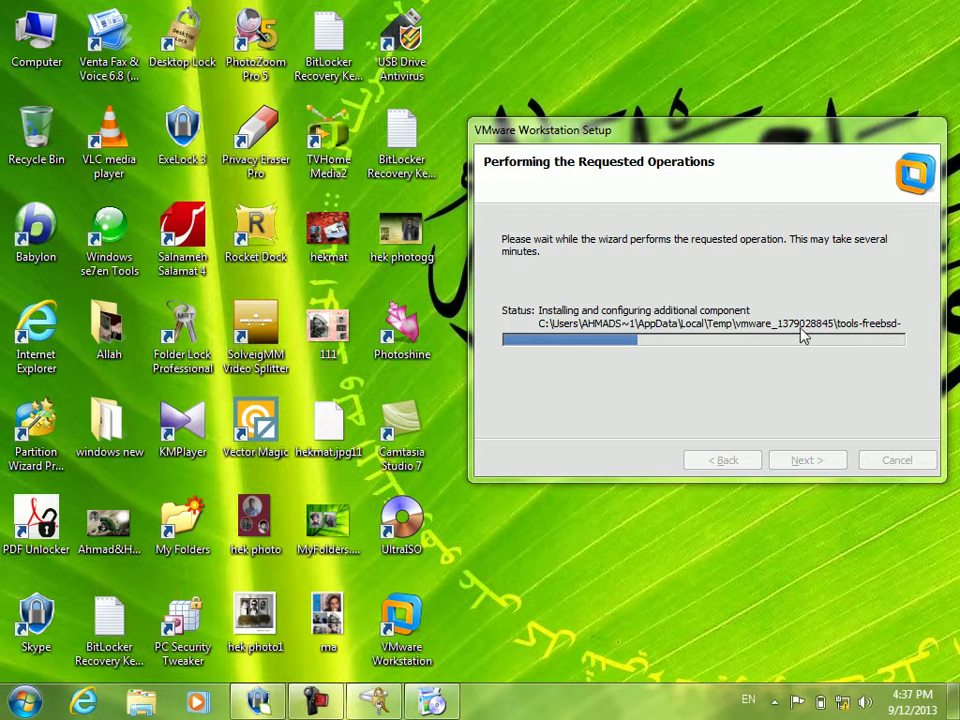
right_click(626, 66)
left_click(657, 118)
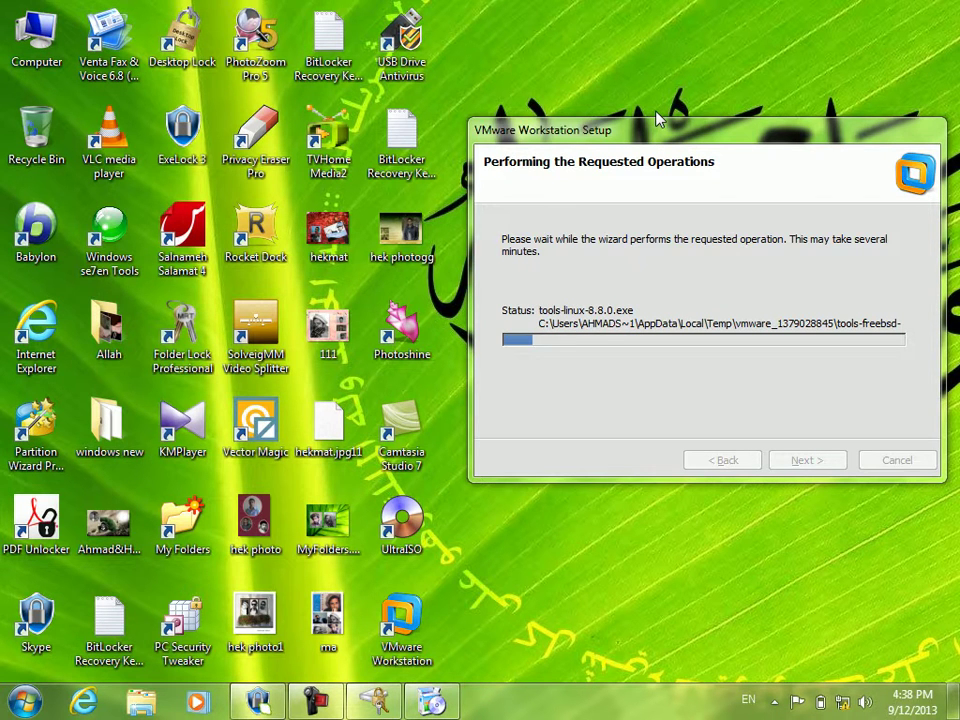
right_click(572, 30)
left_click(613, 77)
right_click(616, 78)
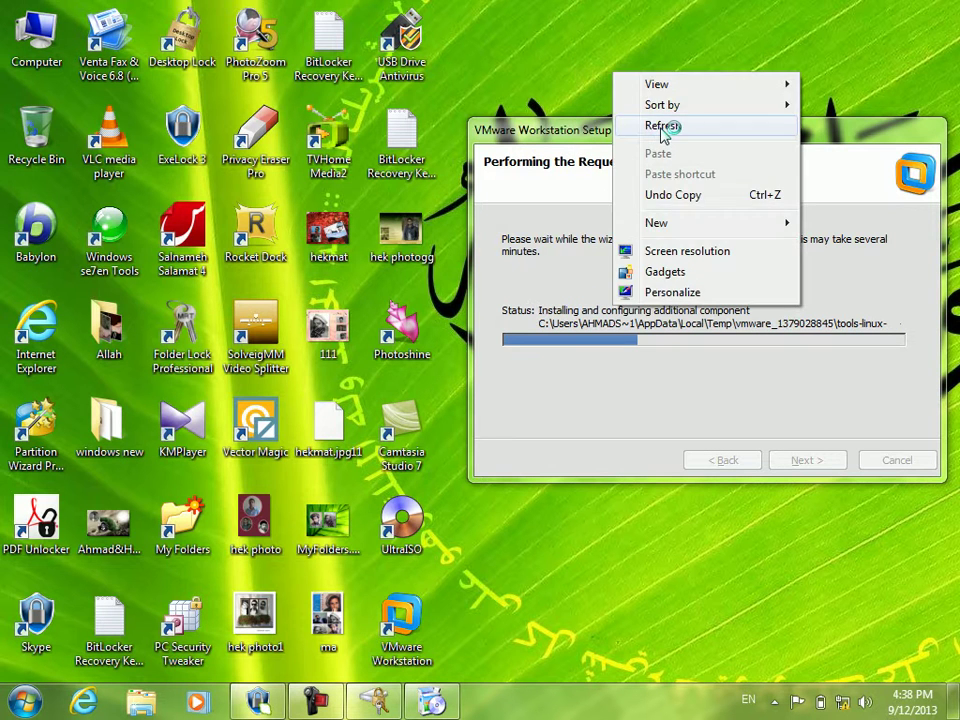
left_click(661, 125)
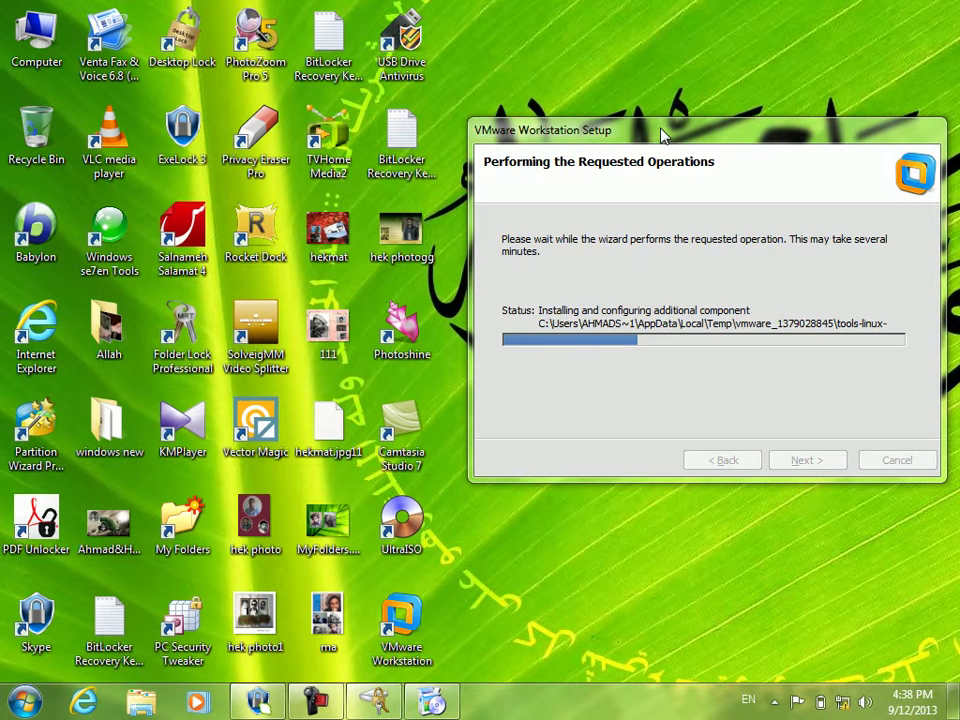
right_click(615, 80)
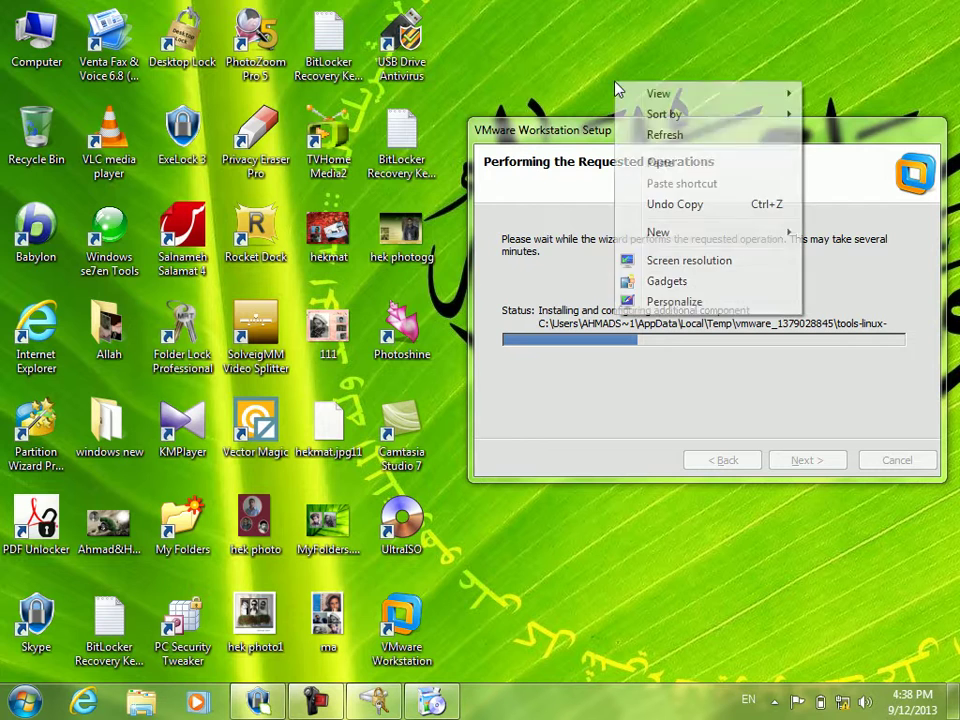
left_click(656, 137)
right_click(545, 55)
left_click(590, 103)
right_click(581, 108)
left_click(626, 163)
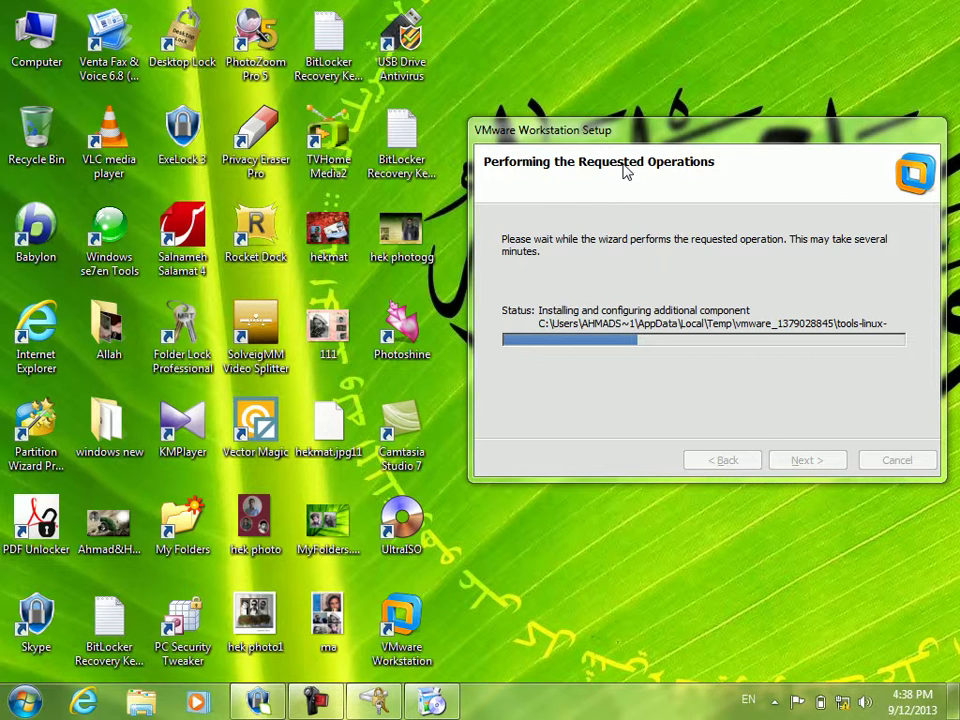
right_click(634, 79)
left_click(667, 129)
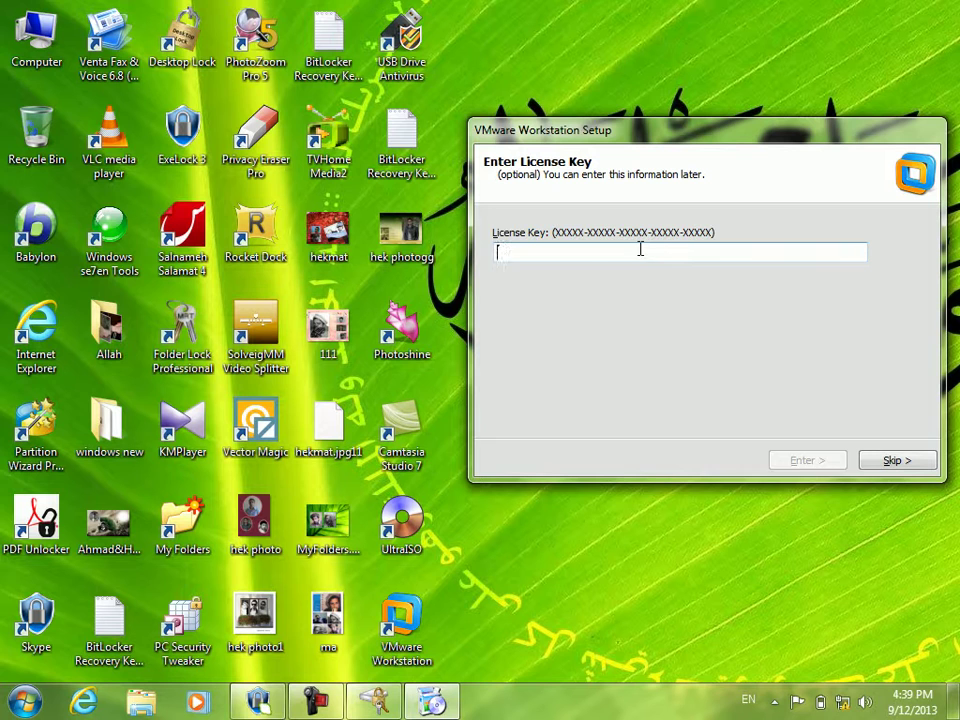
Paste the license key into VMware Workstation Setup, submit it and finish the installation wizard.
key("ctrl+v")
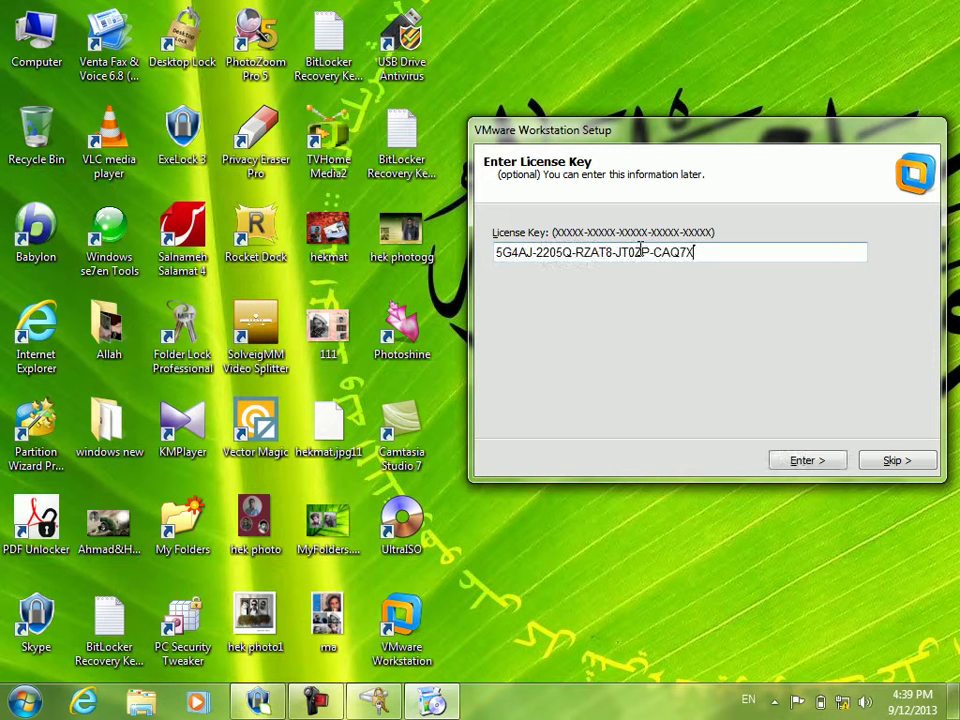
left_click(816, 466)
left_click(808, 461)
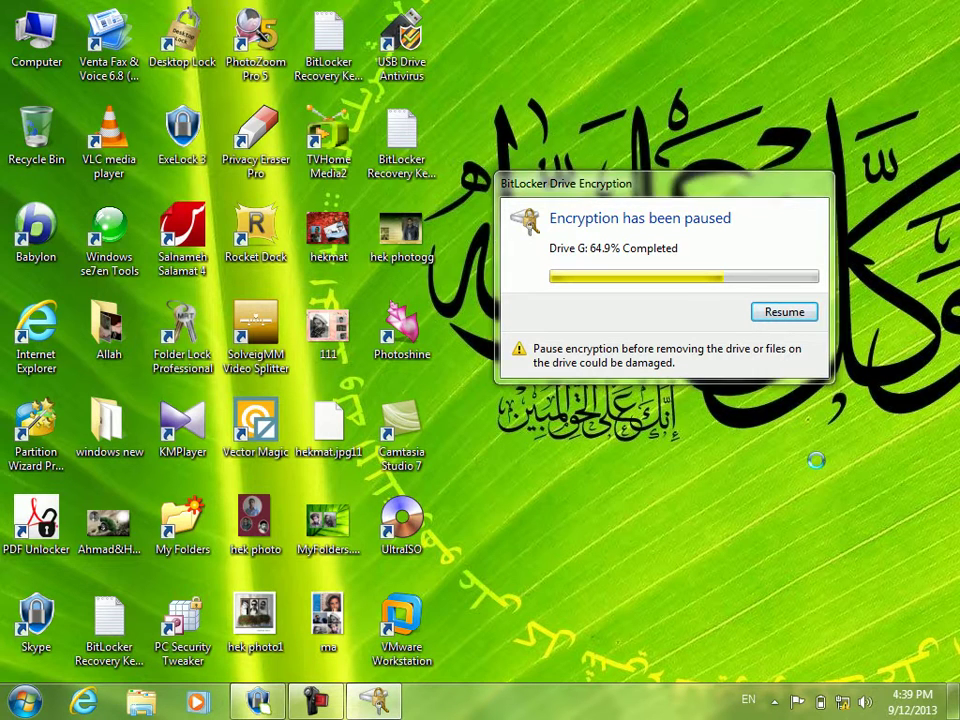
Open the Computer window and view the properties of the Se7en_Office 2013 disc in DVD Drive (F:).
left_click(141, 700)
left_click(452, 446)
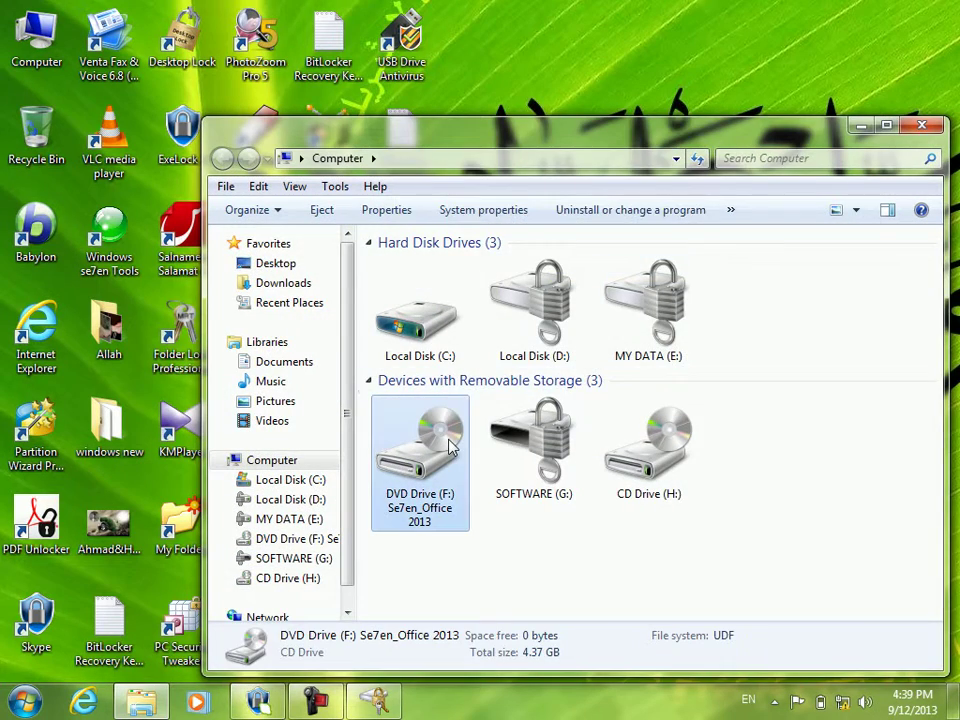
right_click(452, 446)
left_click(494, 425)
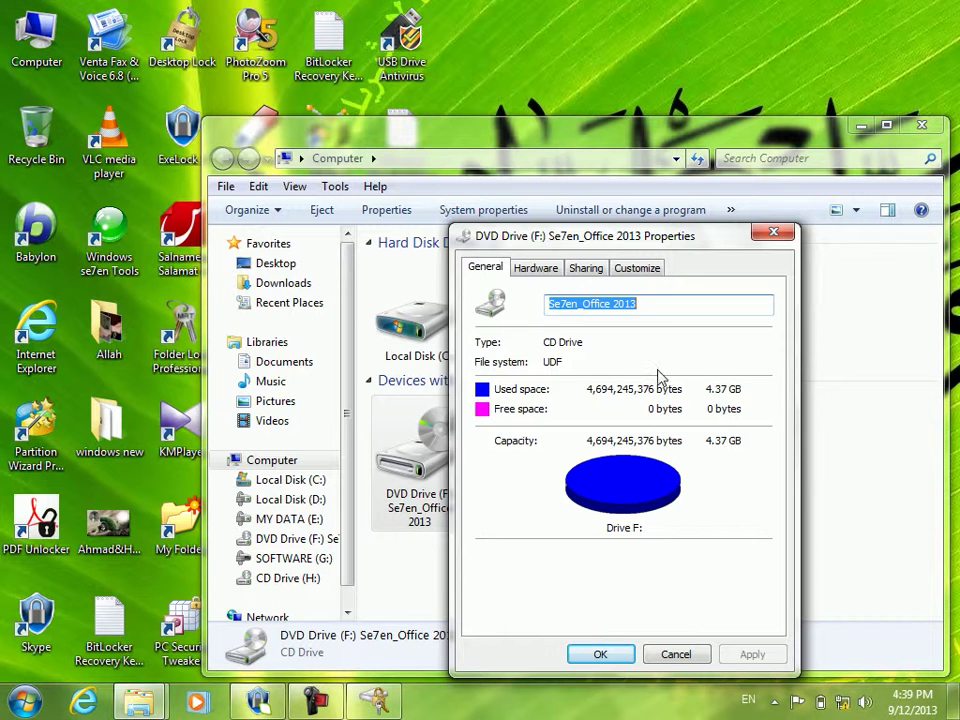
left_click(780, 236)
Create a standard ISO image of DVD Drive (F:) with UltraISO, saved in Documents as Windows Seven Image.
right_click(420, 480)
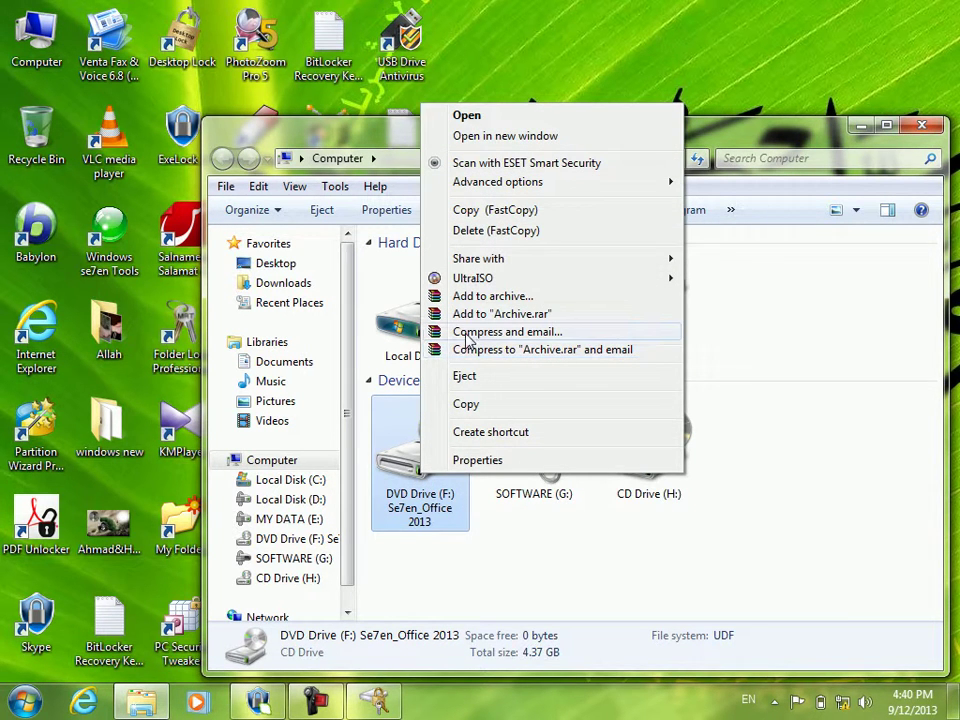
mouse_move(466, 281)
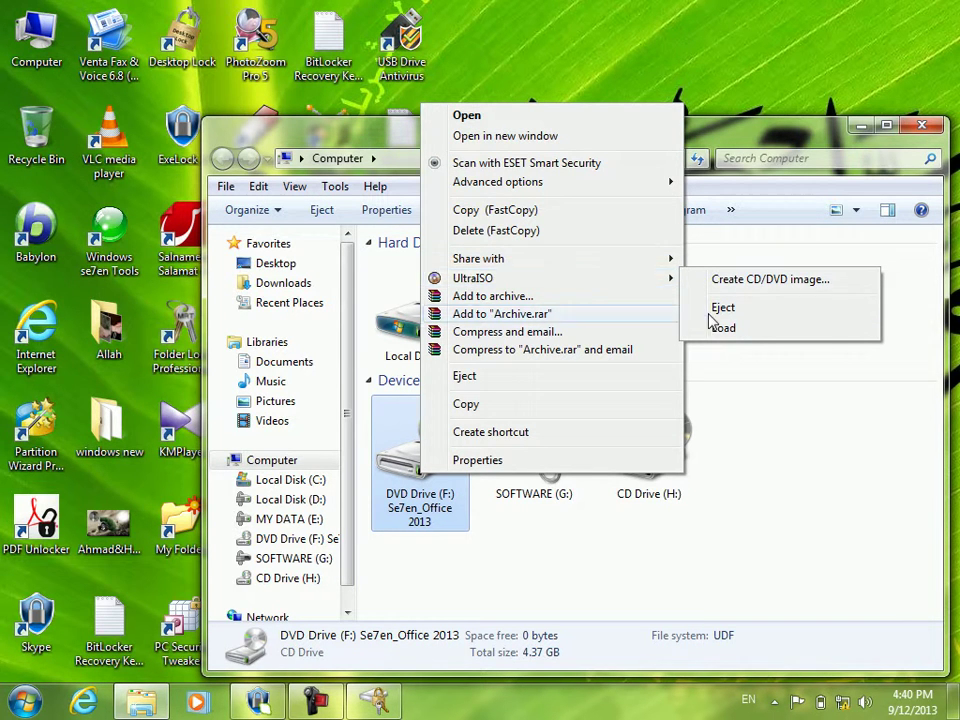
left_click(736, 289)
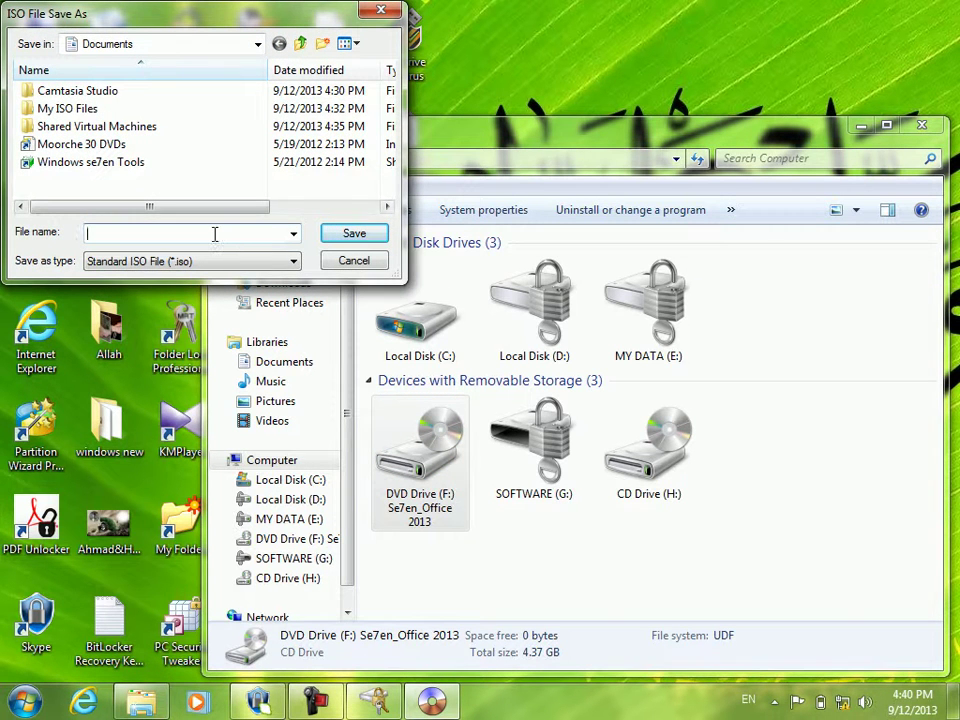
type("Windows Se")
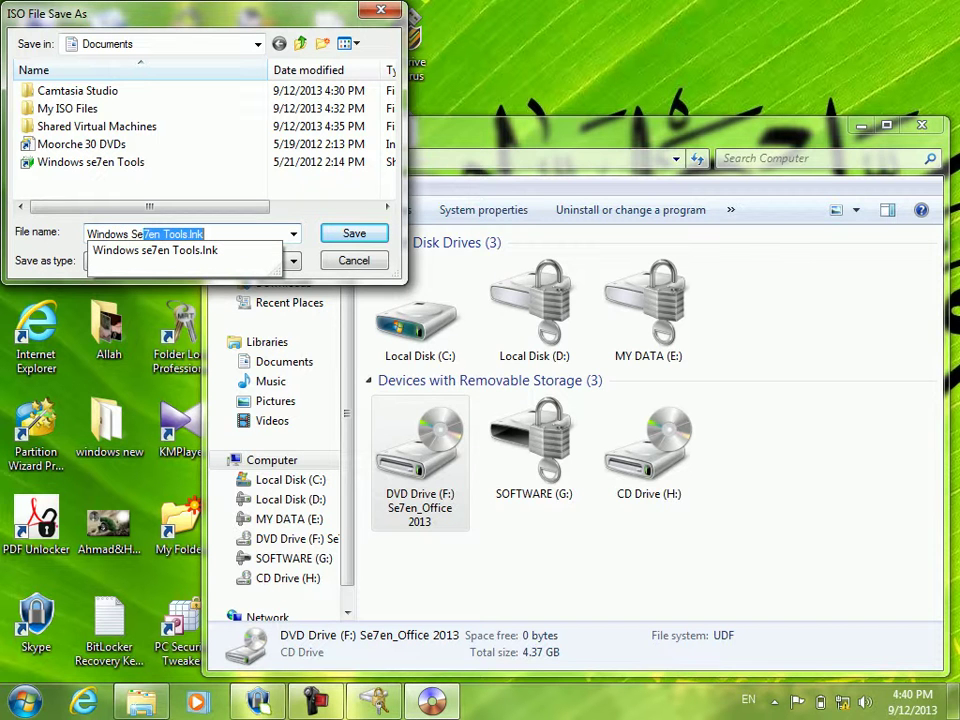
type("ven Image")
key("Return")
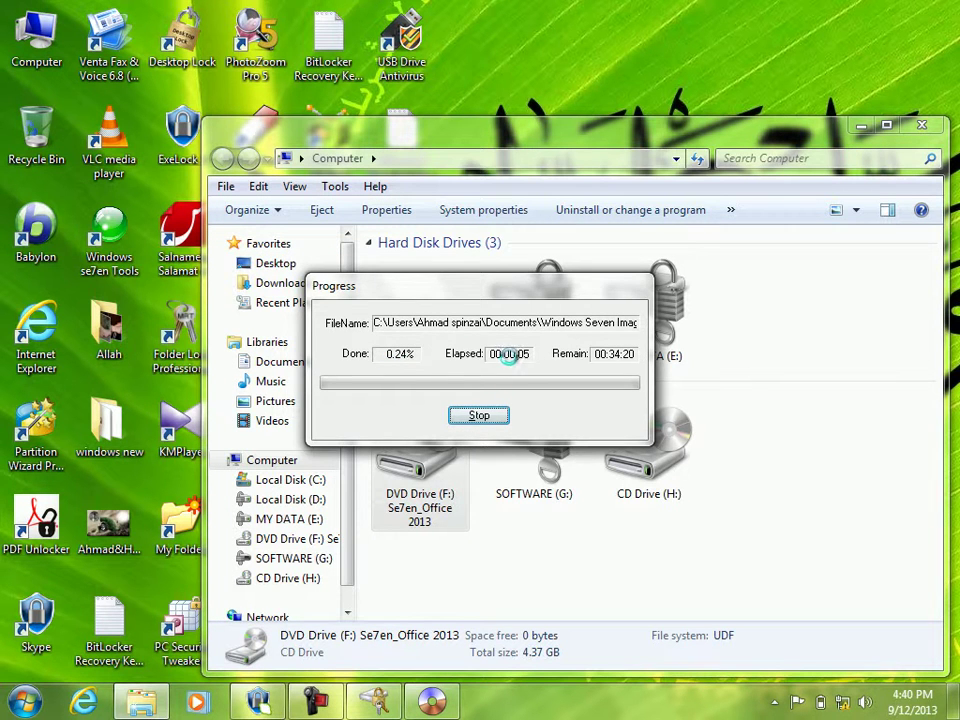
right_click(632, 4)
left_click(671, 57)
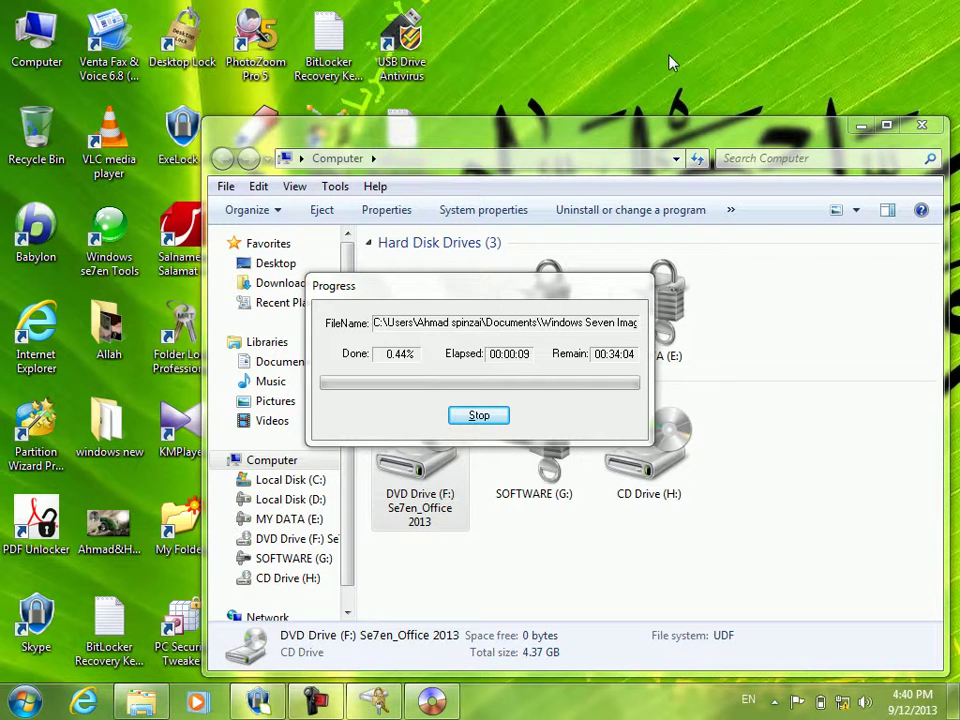